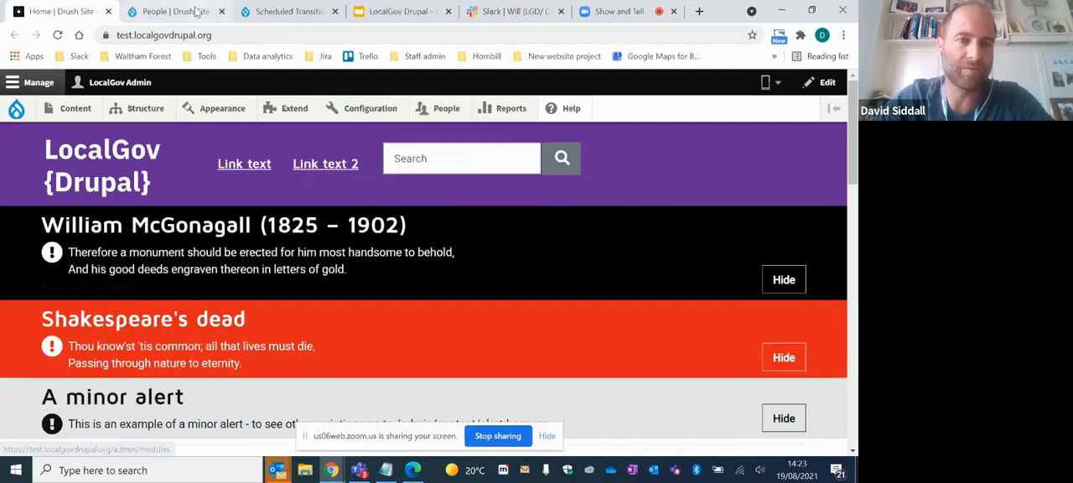
# - Masquerade as the Contributor account LocalGov User C from the site's user list
pyautogui.click(184, 9)
pyautogui.scroll(3, 480, 151)
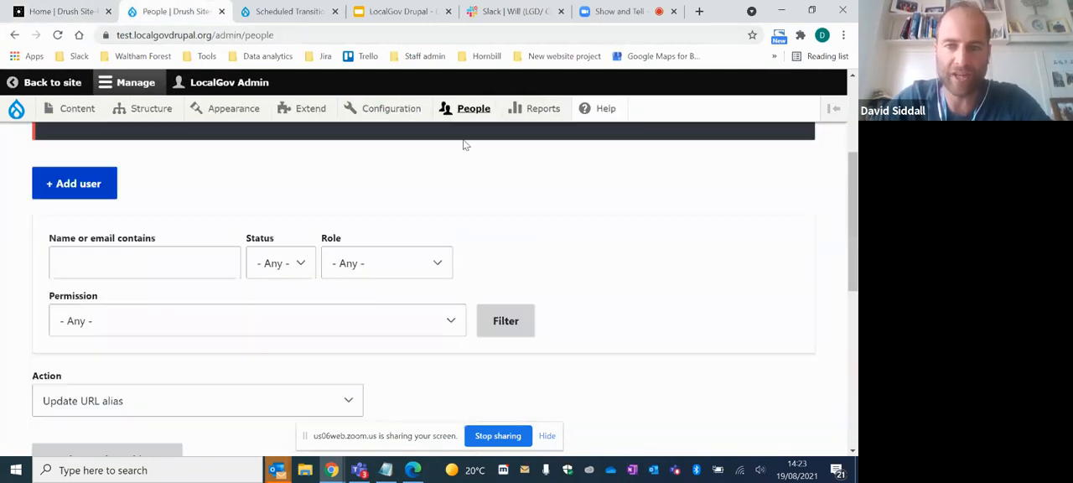
pyautogui.scroll(-1, 516, 152)
pyautogui.scroll(-3, 516, 153)
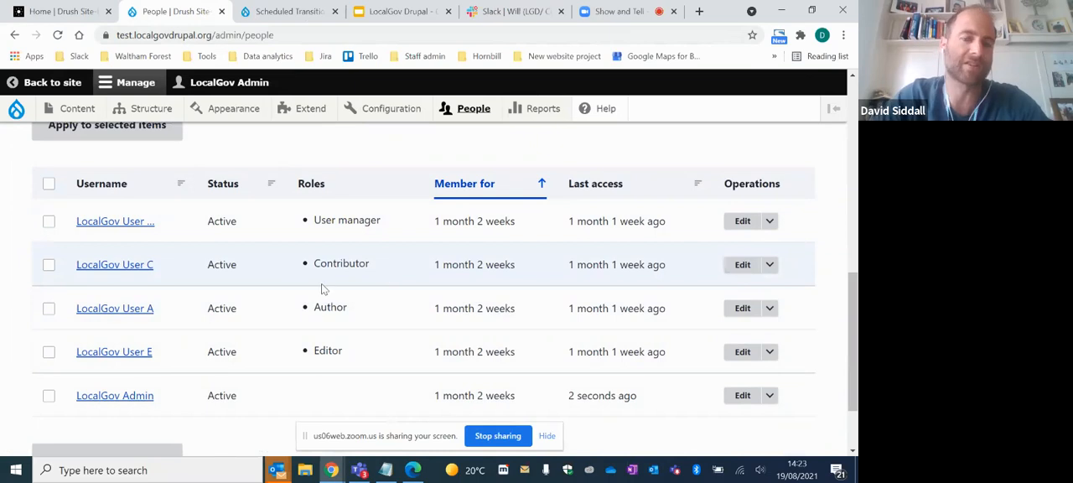
pyautogui.click(769, 265)
pyautogui.click(736, 283)
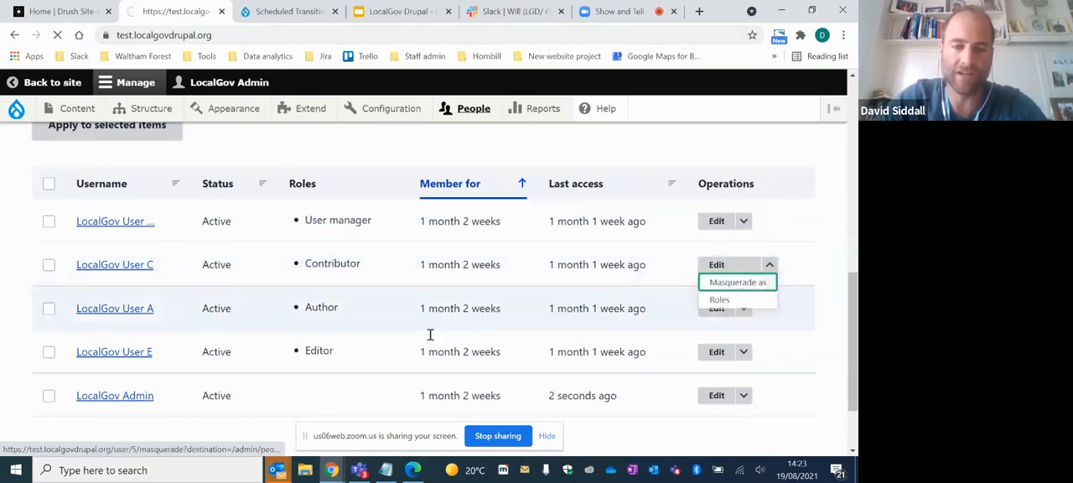
pyautogui.scroll(-5, 282, 322)
pyautogui.scroll(5, 308, 339)
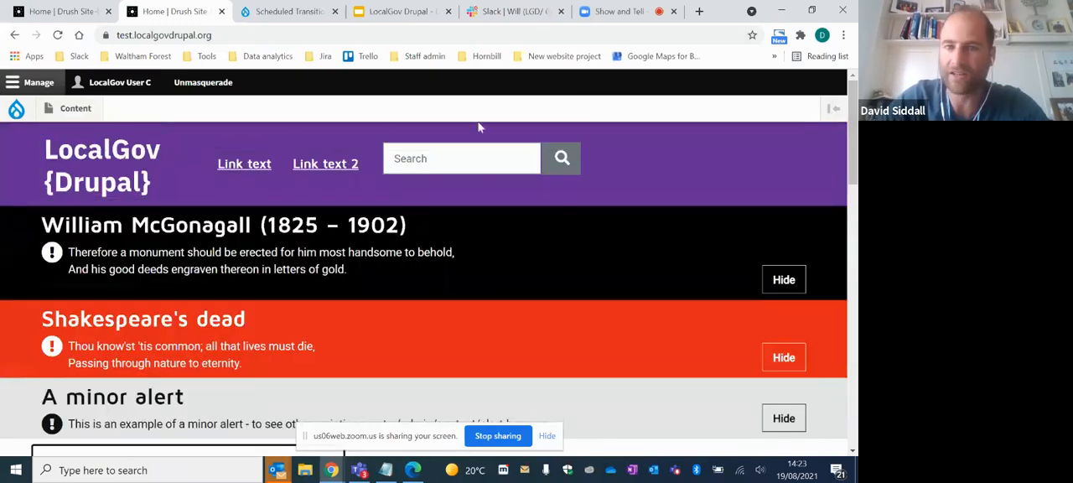
# - Create a new Service page and title it "Show and tell contributor page"
pyautogui.moveTo(76, 111)
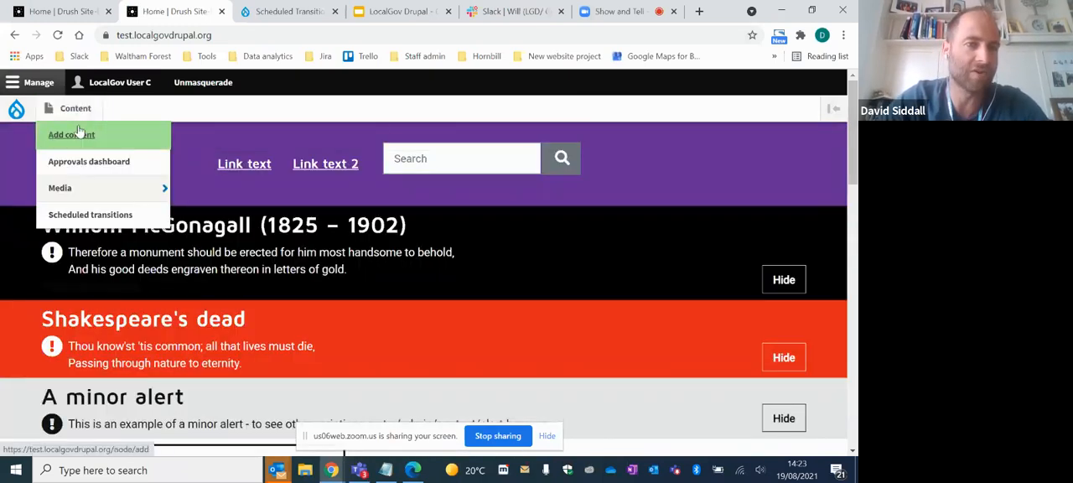
pyautogui.moveTo(89, 140)
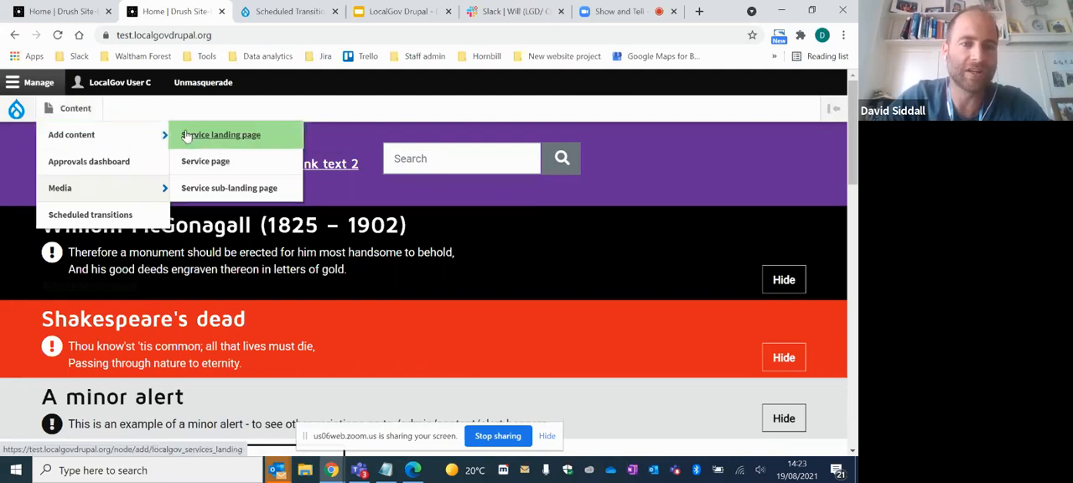
pyautogui.click(294, 172)
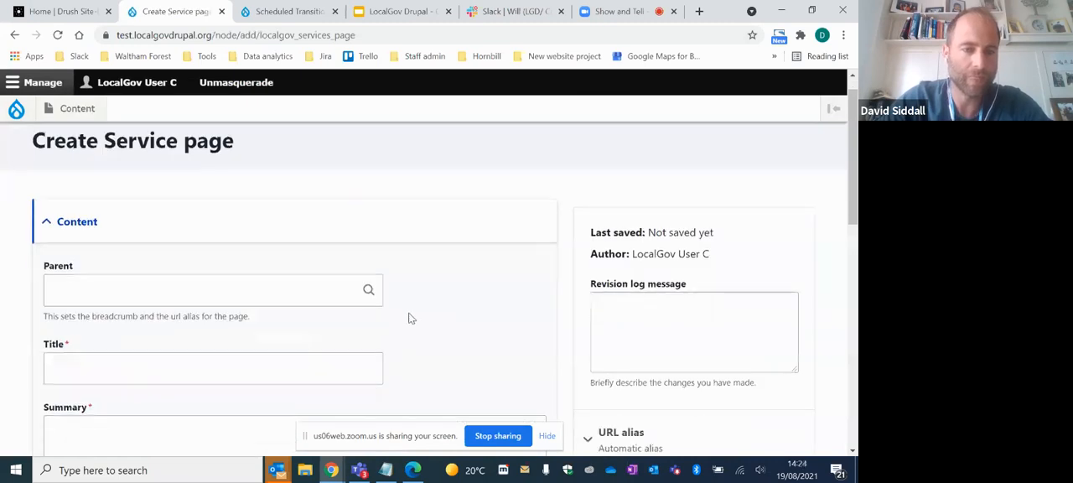
pyautogui.click(192, 331)
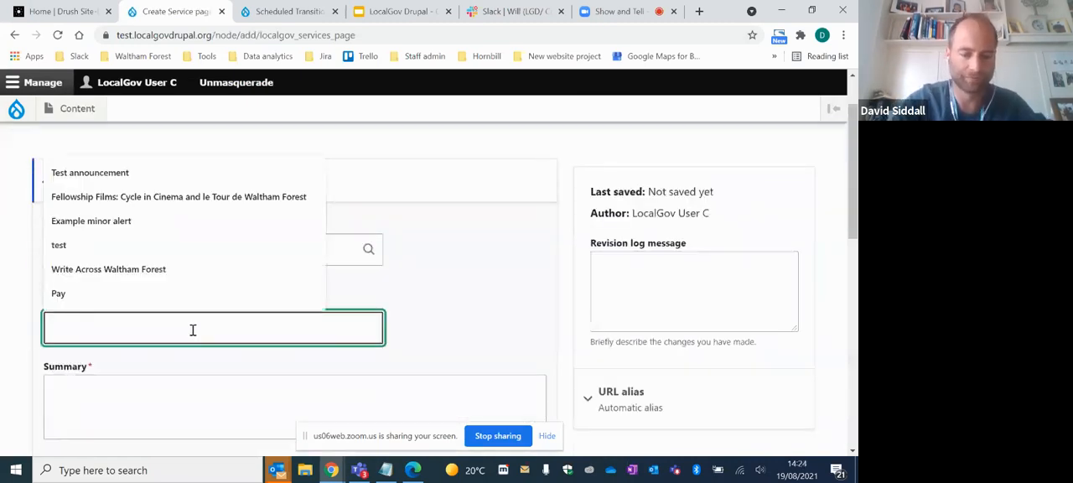
pyautogui.write('Show and te')
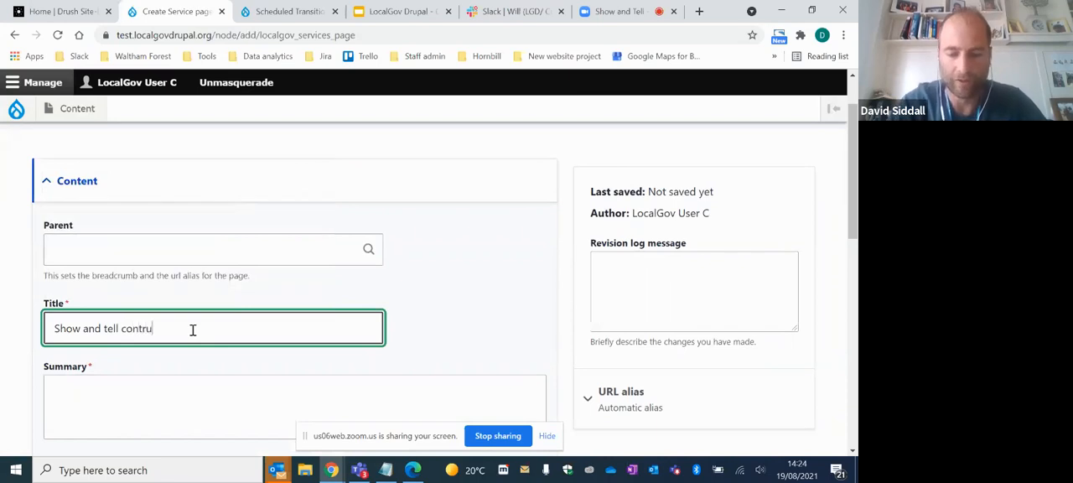
pyautogui.write('ll contributor p')
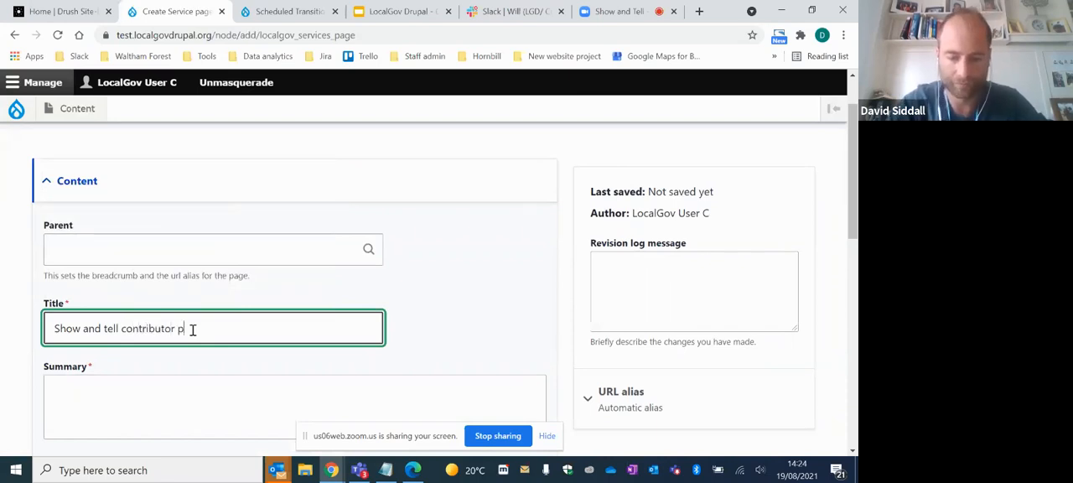
pyautogui.write('age')
# - Enter "test" as both the summary and the body of the contributor's service page
pyautogui.click(149, 394)
pyautogui.write('test')
pyautogui.scroll(-3, 318, 291)
pyautogui.click(114, 362)
pyautogui.write('test')
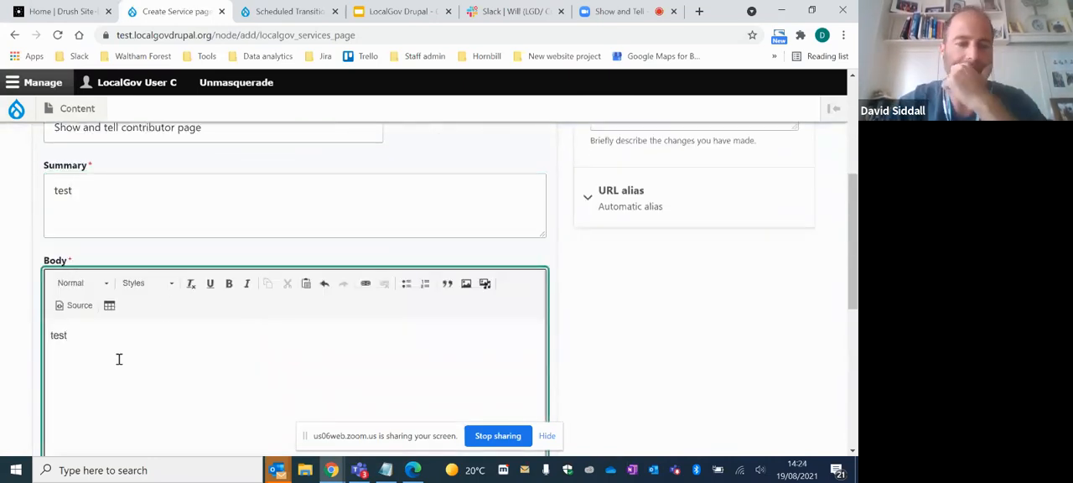
# - Set the contributor page's moderation state to Review, save it and look over the saved page
pyautogui.scroll(-5, 437, 246)
pyautogui.scroll(-3, 438, 246)
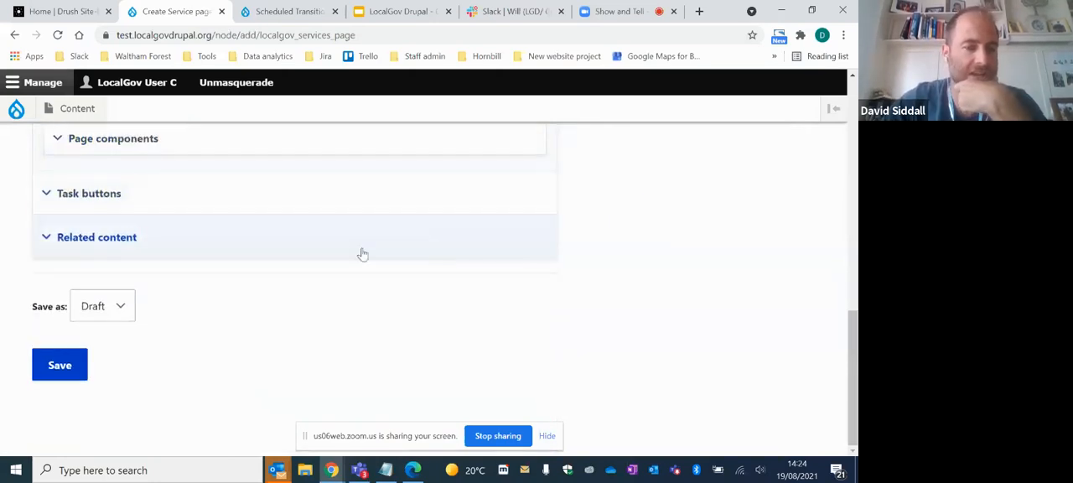
pyautogui.click(122, 319)
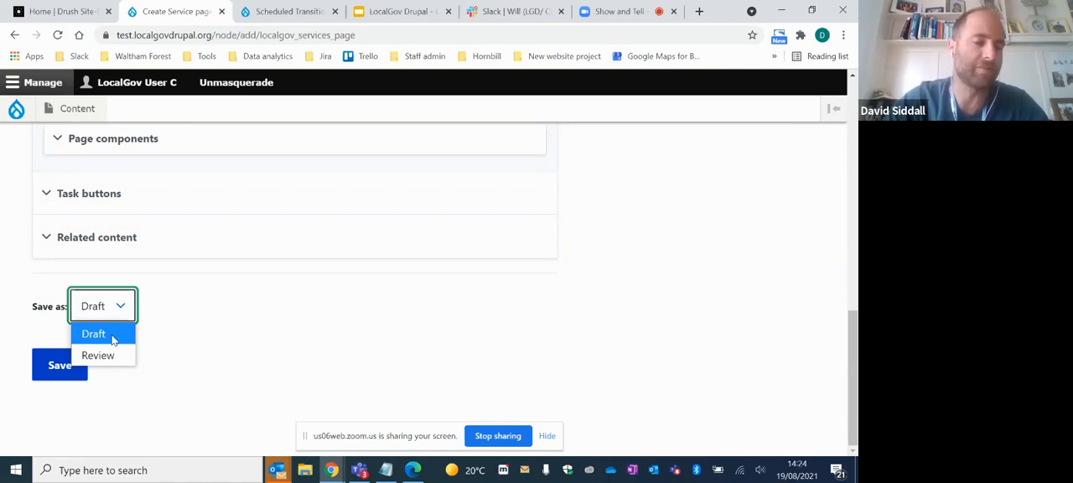
pyautogui.click(113, 338)
pyautogui.click(105, 308)
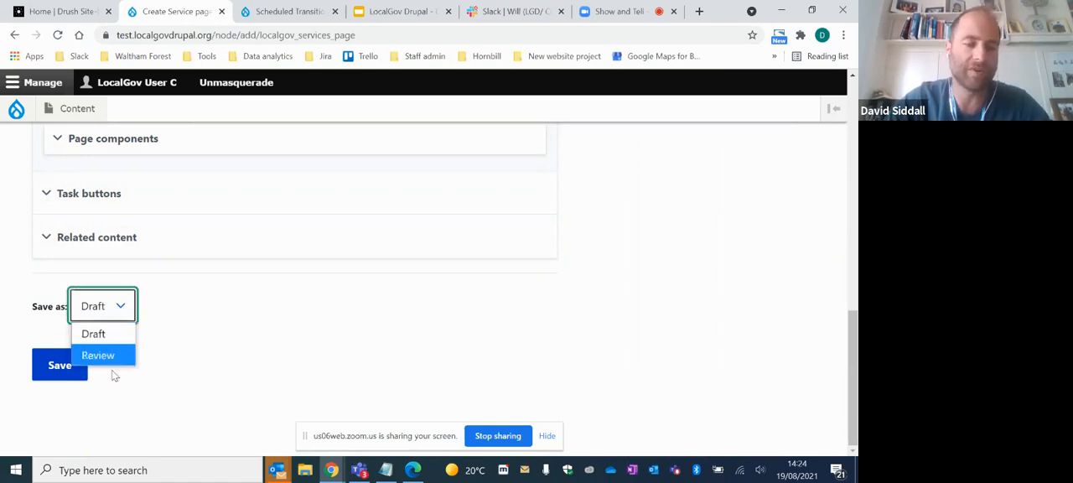
pyautogui.click(105, 356)
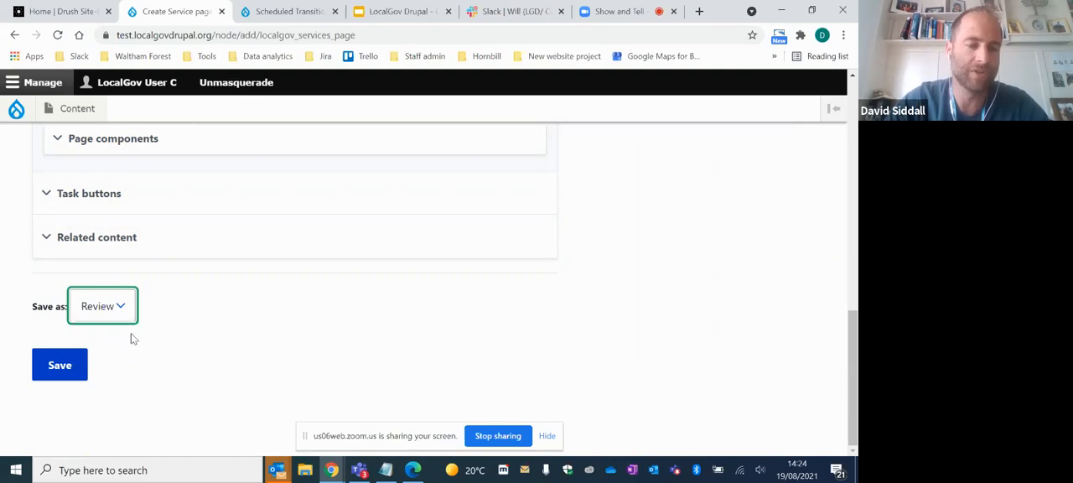
pyautogui.click(70, 373)
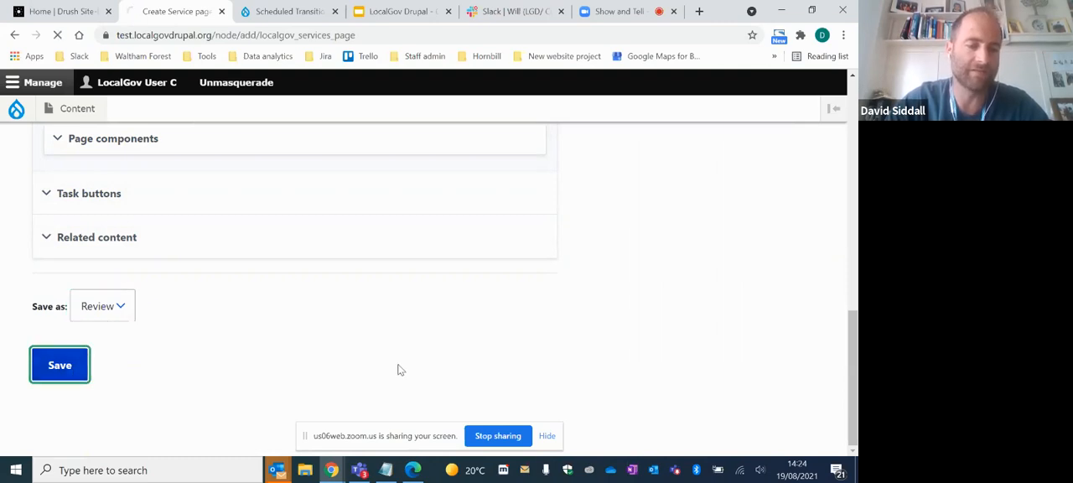
pyautogui.scroll(-4, 400, 358)
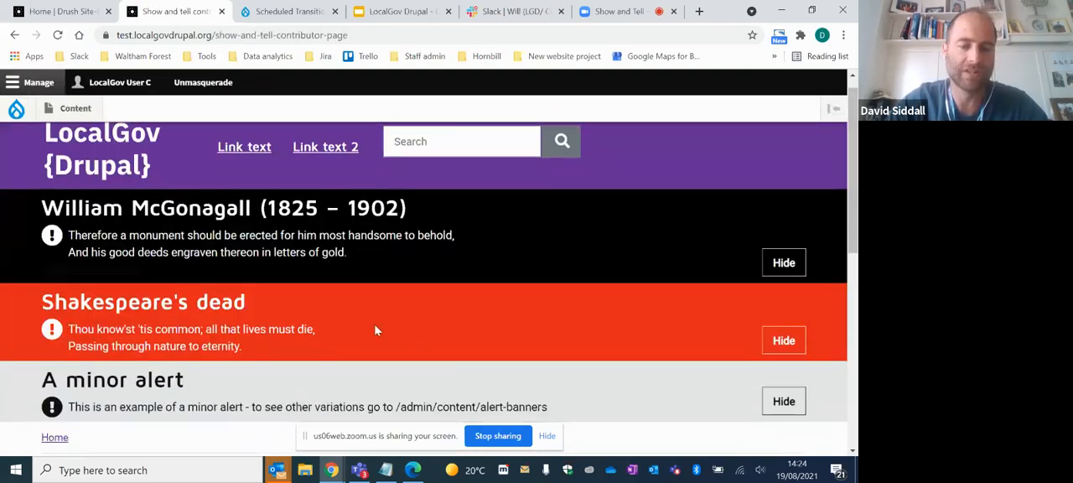
pyautogui.scroll(1, 478, 297)
pyautogui.scroll(-1, 476, 294)
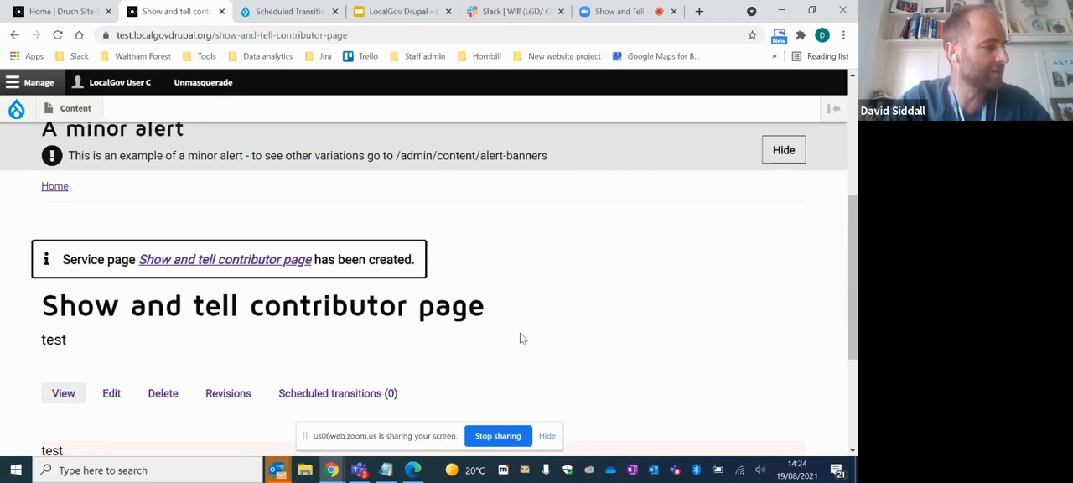
pyautogui.scroll(2, 336, 210)
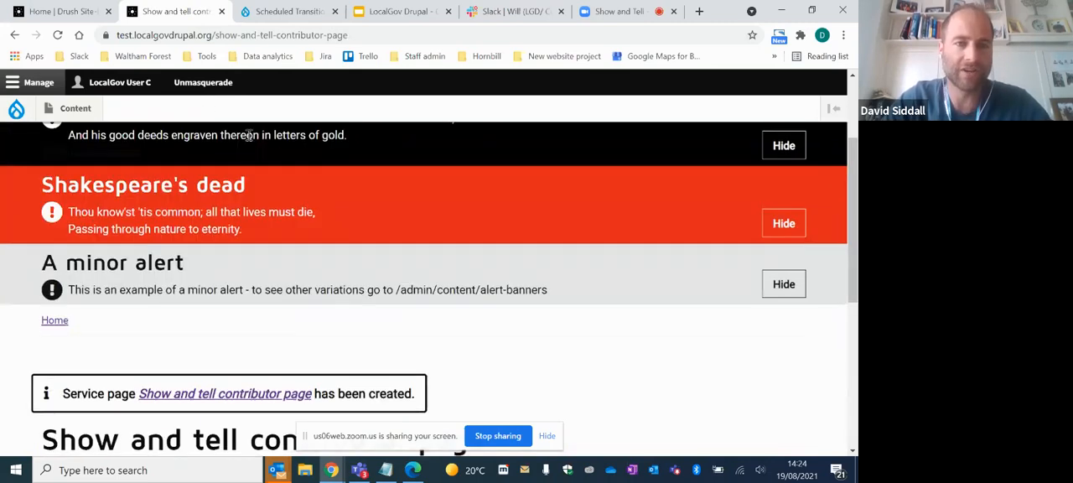
# - Stop masquerading as the contributor and masquerade as the Author account LocalGov User A instead
pyautogui.click(203, 82)
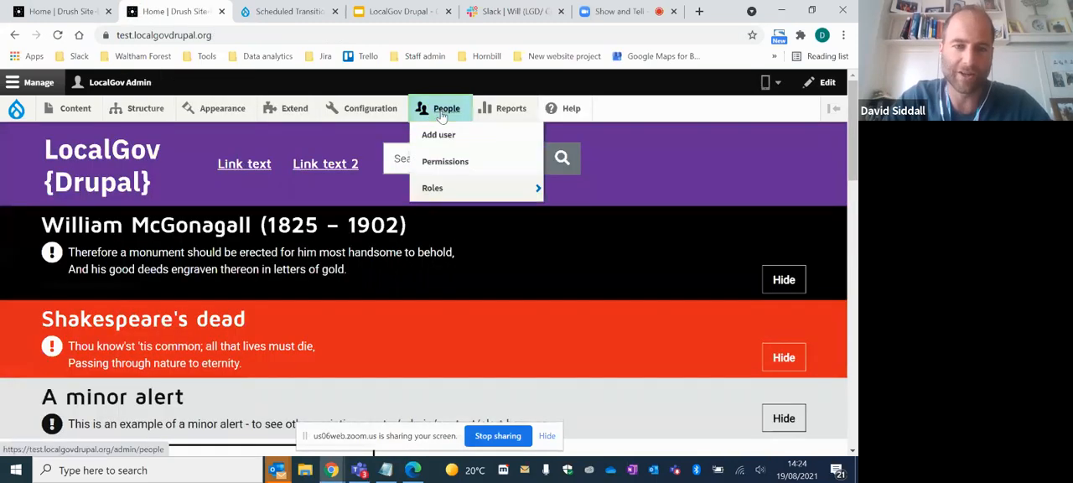
pyautogui.click(439, 109)
pyautogui.scroll(-10, 287, 307)
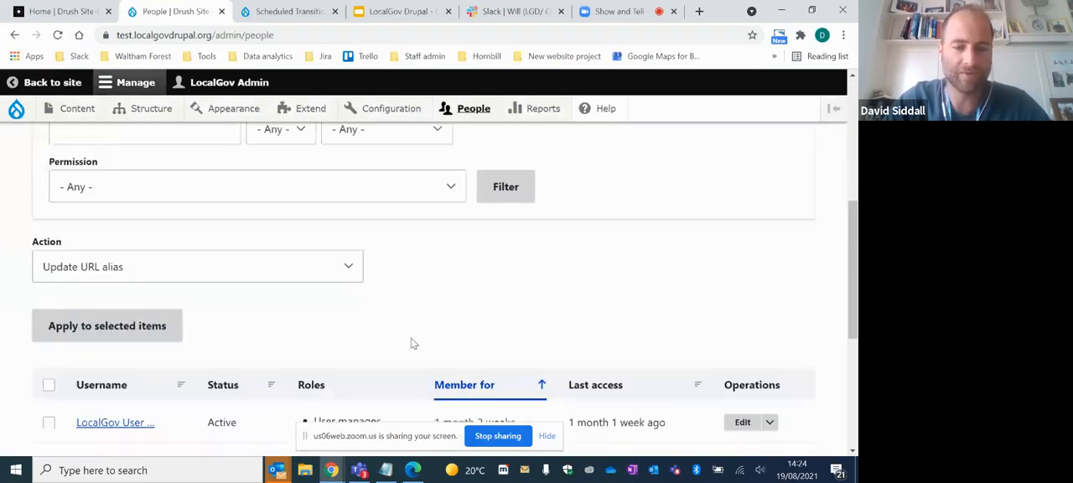
pyautogui.scroll(2, 397, 324)
pyautogui.scroll(-1, 319, 304)
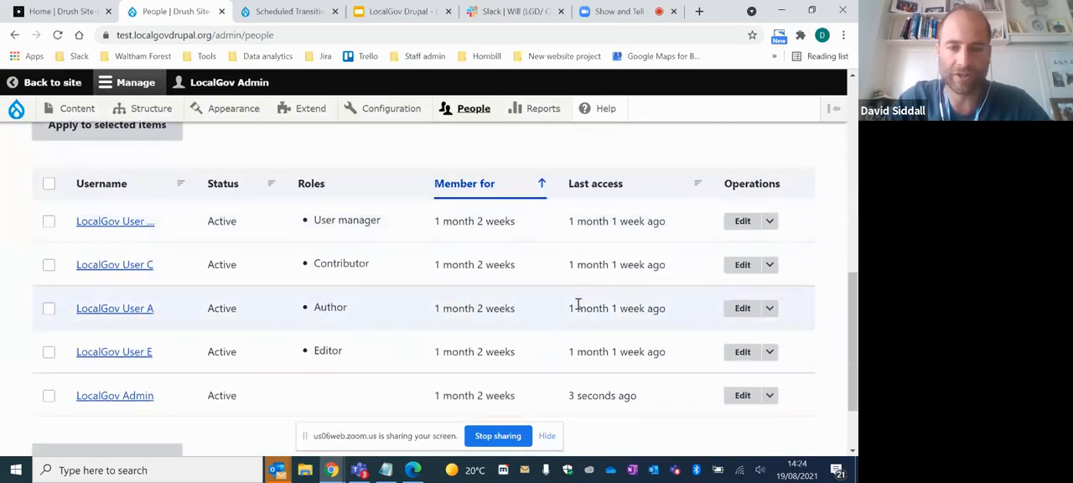
pyautogui.click(770, 308)
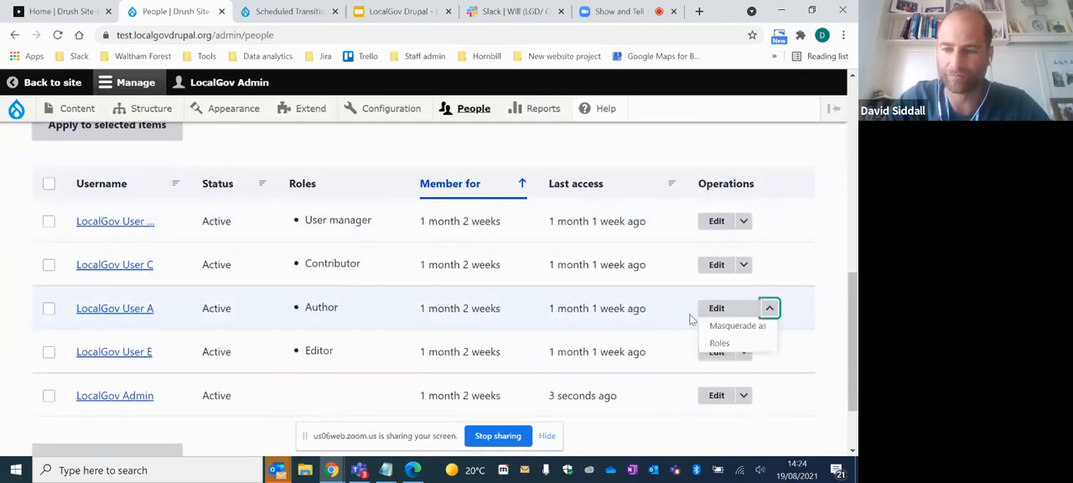
pyautogui.click(723, 327)
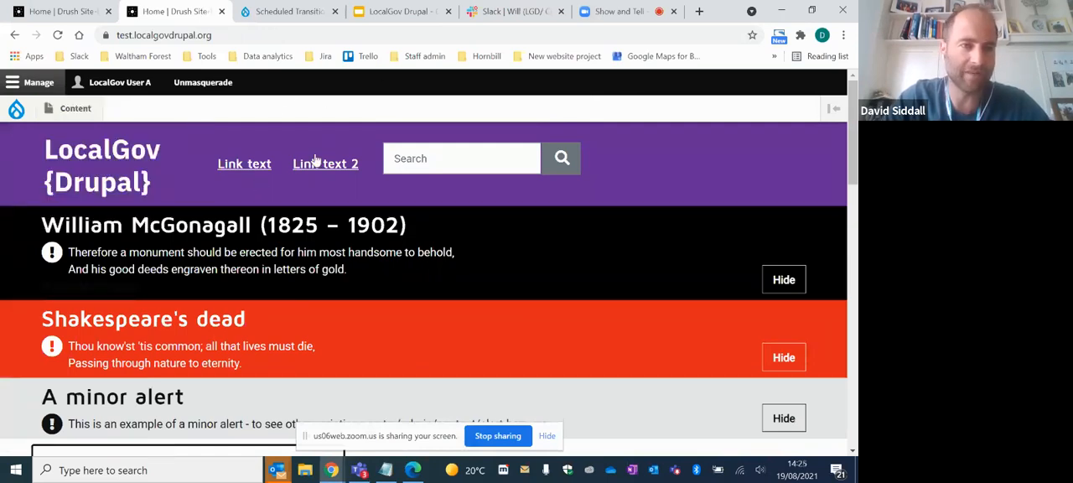
# - Create a new Service page and title it "Show and tell author page"
pyautogui.moveTo(75, 109)
pyautogui.moveTo(75, 134)
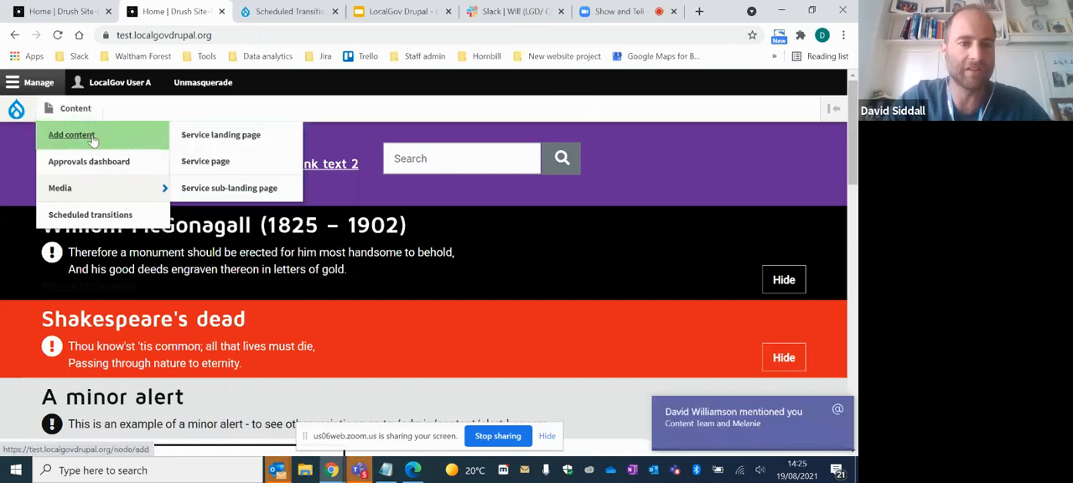
pyautogui.click(208, 162)
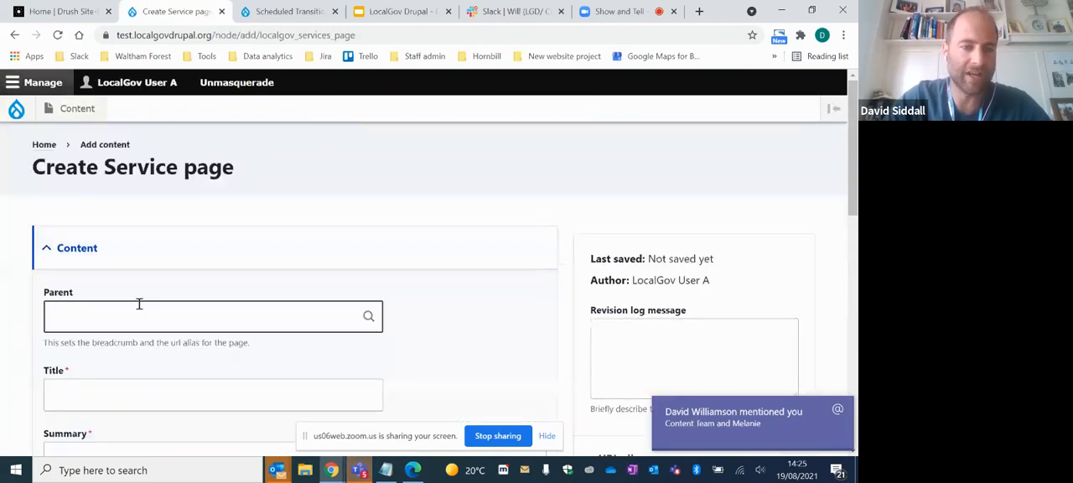
pyautogui.click(113, 390)
pyautogui.write('S')
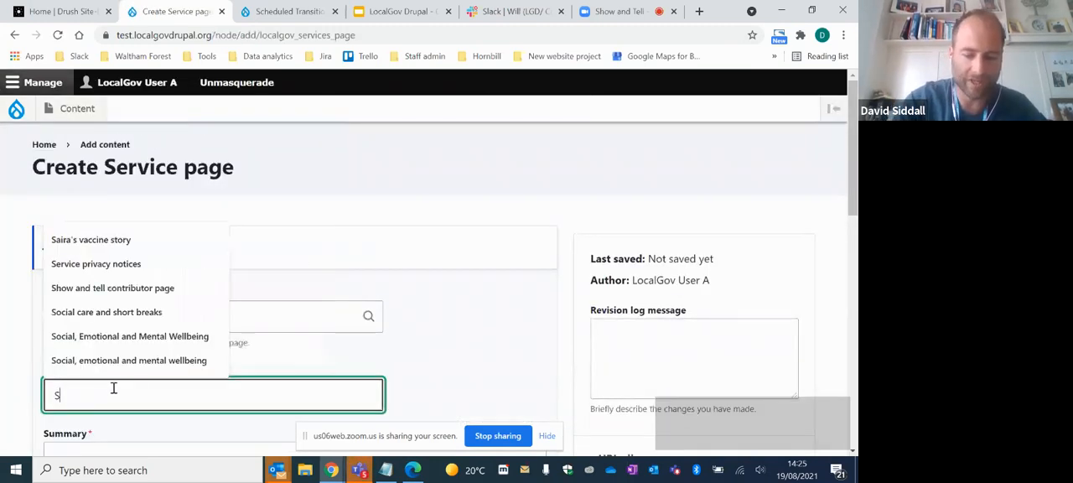
pyautogui.write('how and tell a')
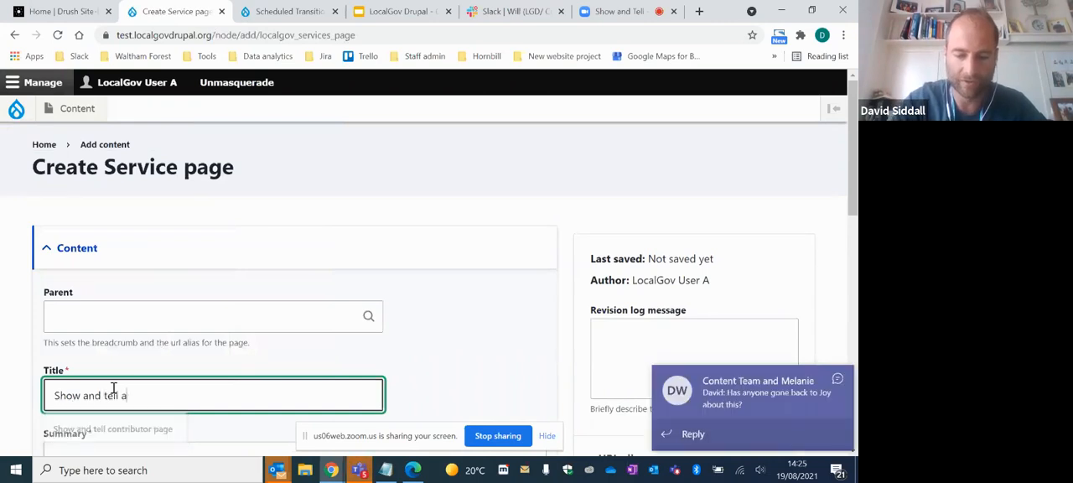
pyautogui.write('uthor page')
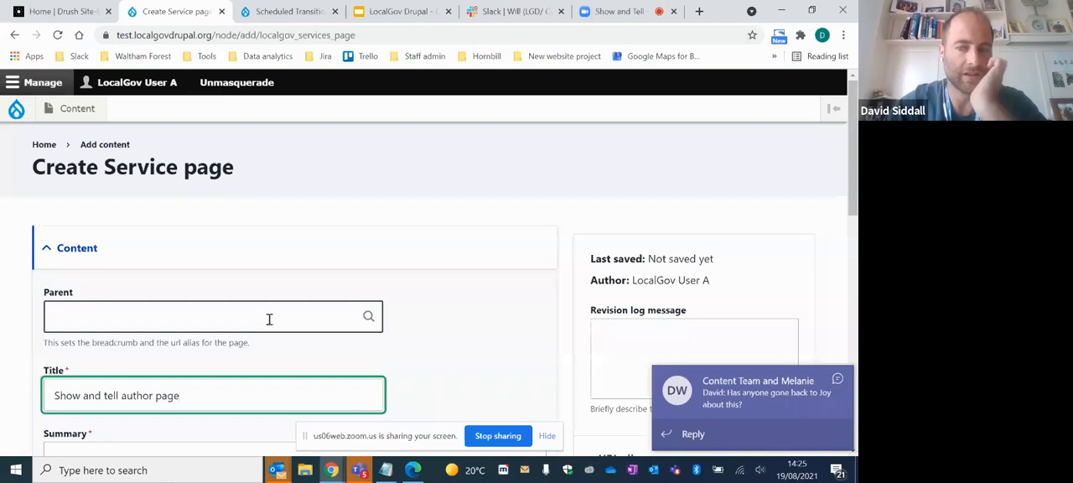
# - Fill in the author page's summary and body with the text "test"
pyautogui.scroll(-2, 289, 331)
pyautogui.click(194, 328)
pyautogui.write('test')
pyautogui.scroll(-2, 99, 355)
pyautogui.click(99, 355)
pyautogui.write('test')
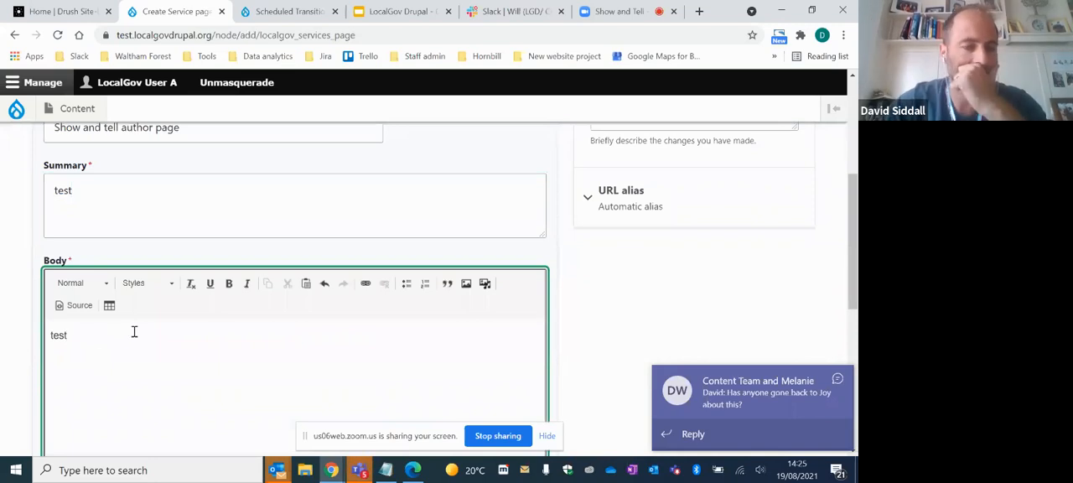
# - Set the author page's save state to Published and save the page
pyautogui.scroll(-5, 204, 312)
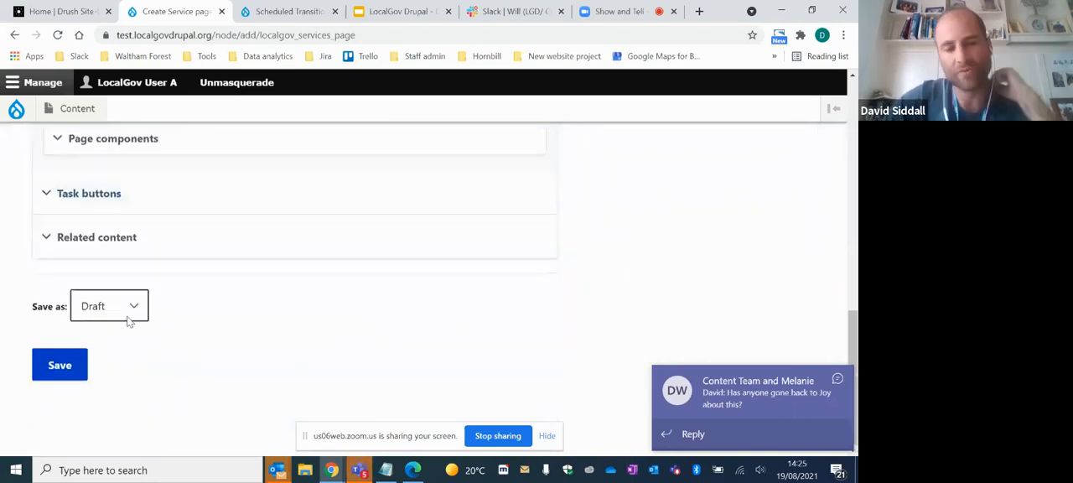
pyautogui.click(130, 319)
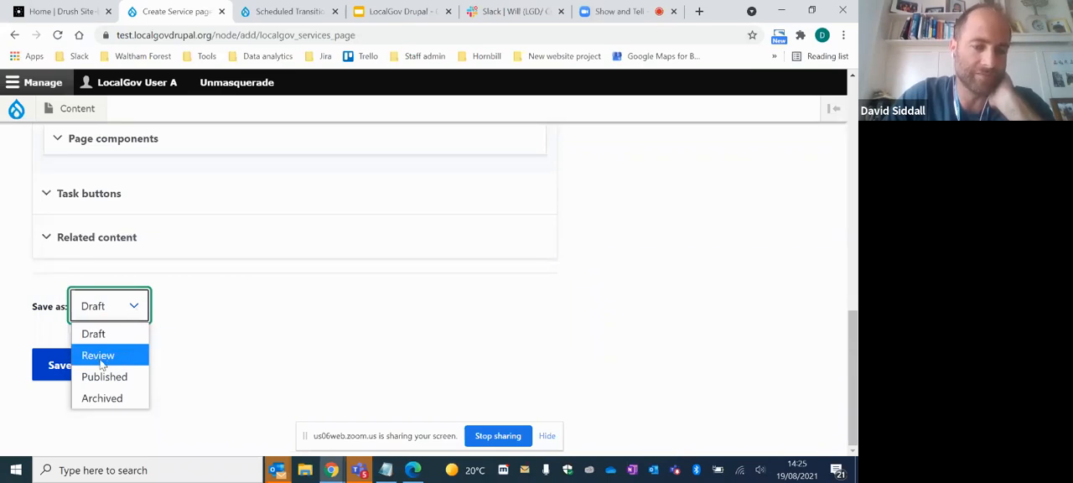
pyautogui.click(226, 335)
pyautogui.click(124, 321)
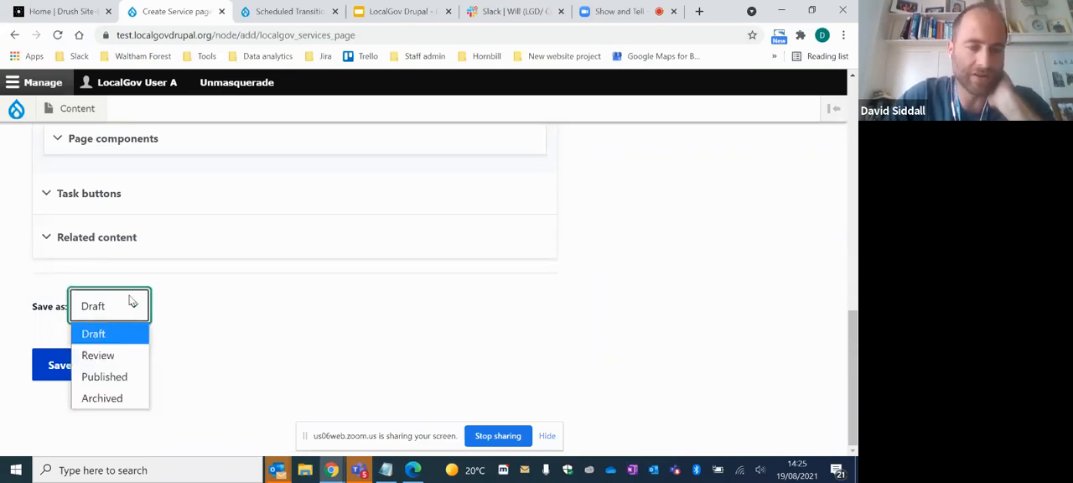
pyautogui.click(111, 379)
pyautogui.click(71, 374)
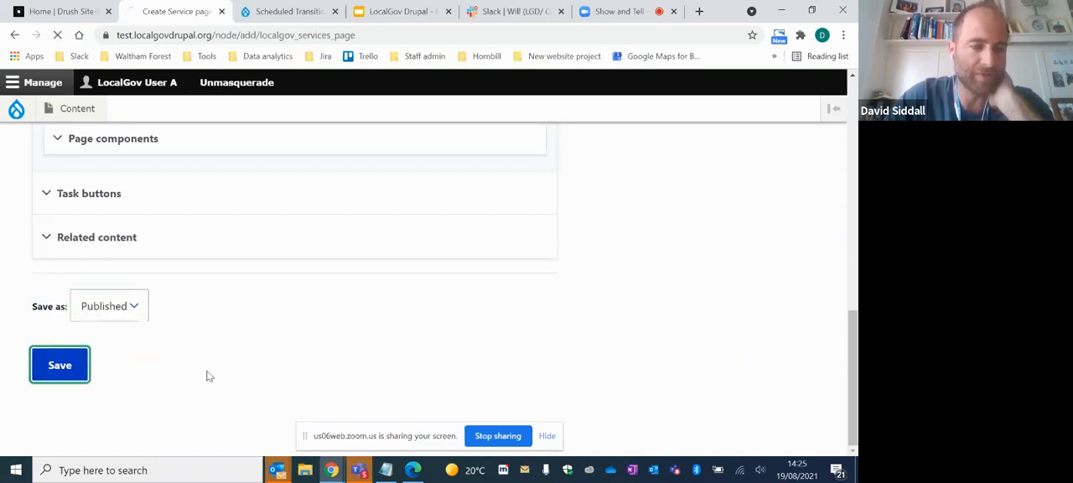
pyautogui.scroll(-3, 453, 354)
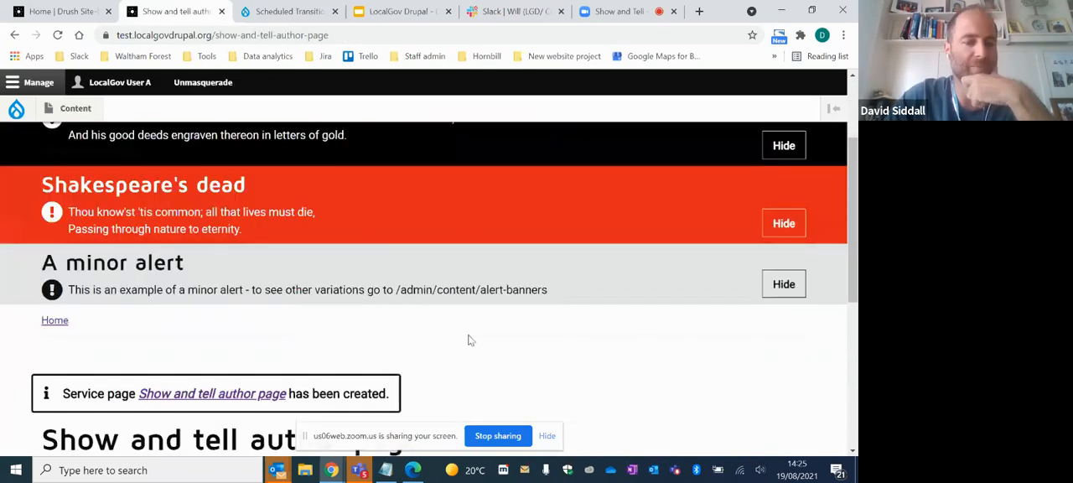
# - Stop masquerading as the author and masquerade as the Editor account LocalGov User E instead
pyautogui.scroll(-1, 462, 334)
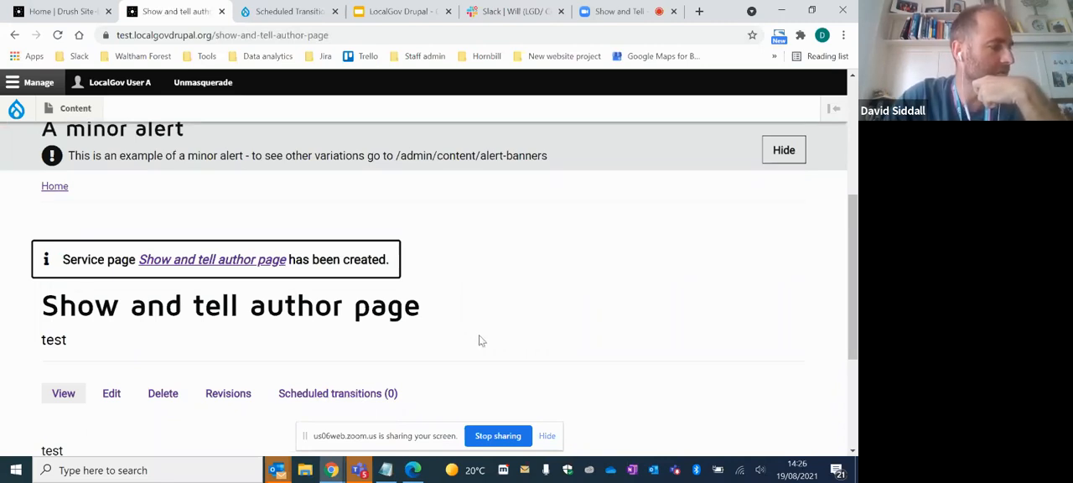
pyautogui.click(194, 88)
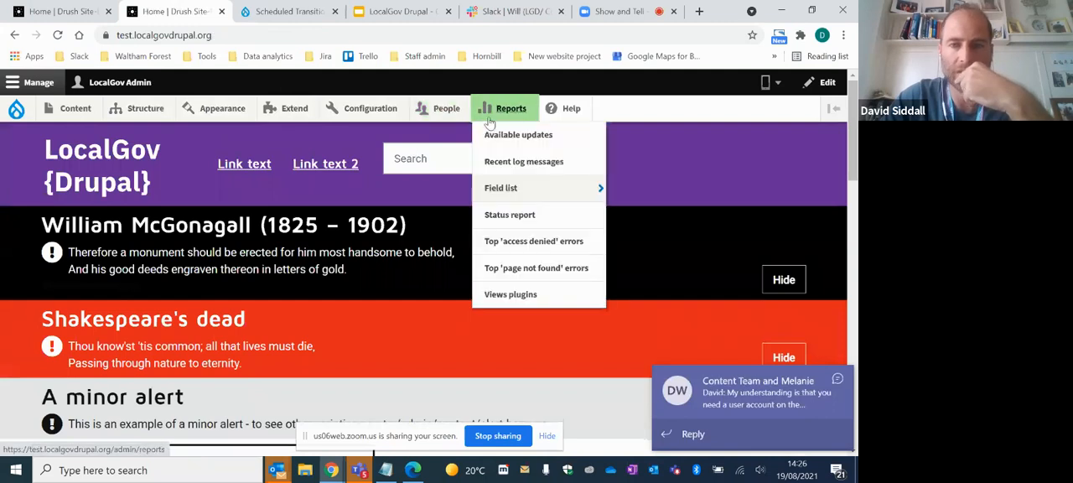
pyautogui.click(423, 110)
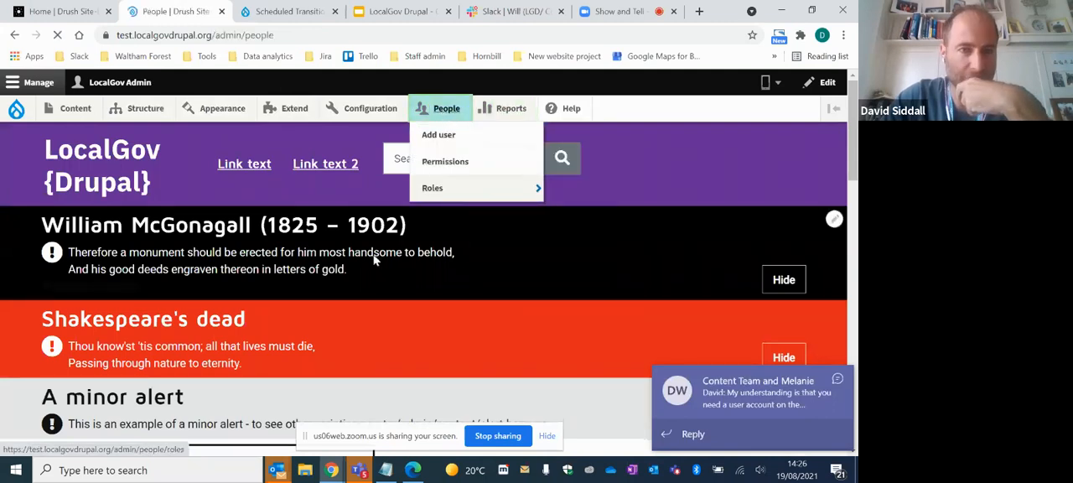
pyautogui.scroll(-10, 367, 310)
pyautogui.scroll(2, 360, 299)
pyautogui.scroll(-2, 360, 299)
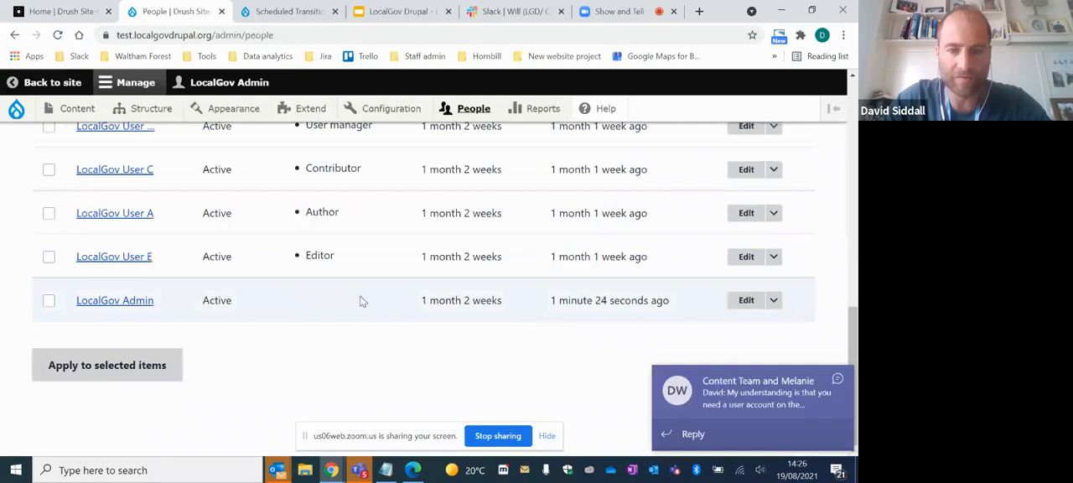
pyautogui.click(773, 256)
pyautogui.click(742, 274)
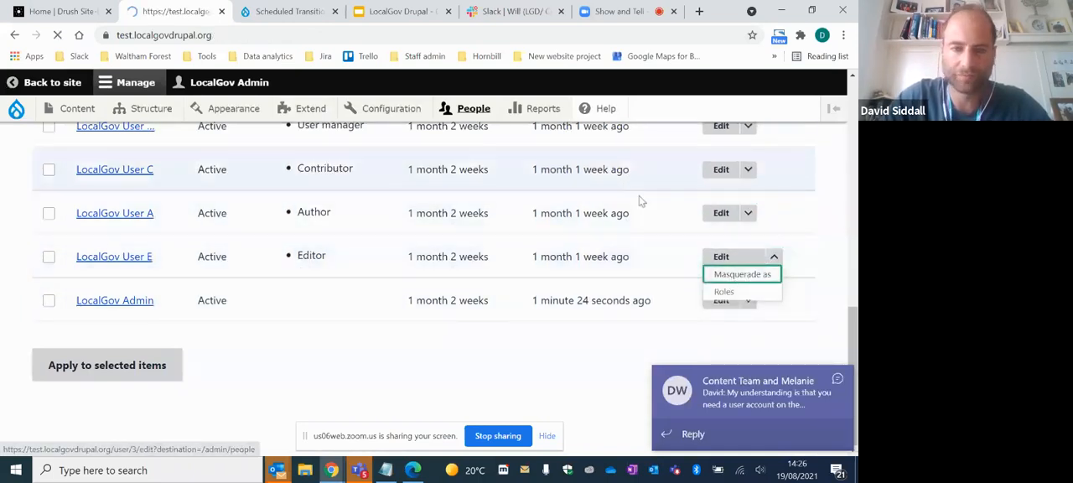
# - Create a new Service page and title it "show and tell editor page"
pyautogui.moveTo(78, 111)
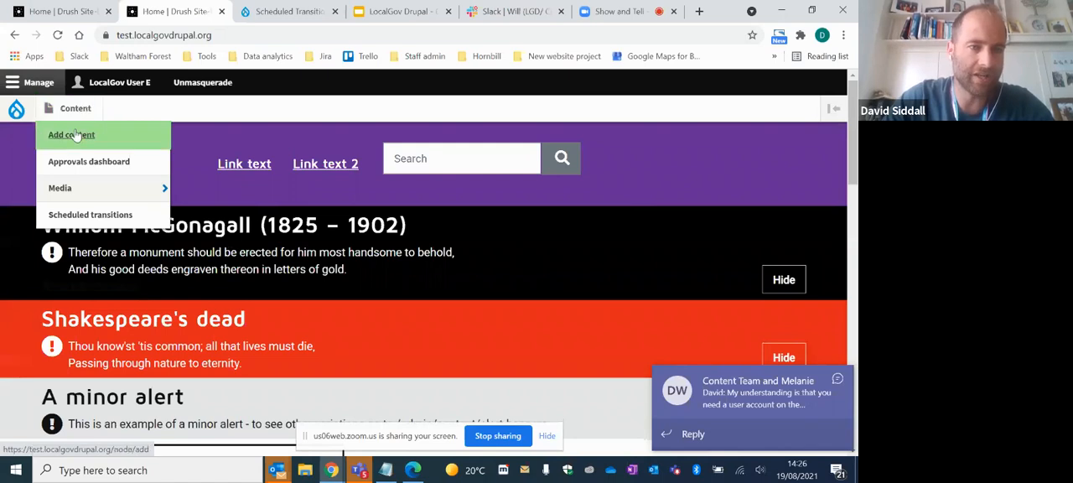
pyautogui.moveTo(75, 135)
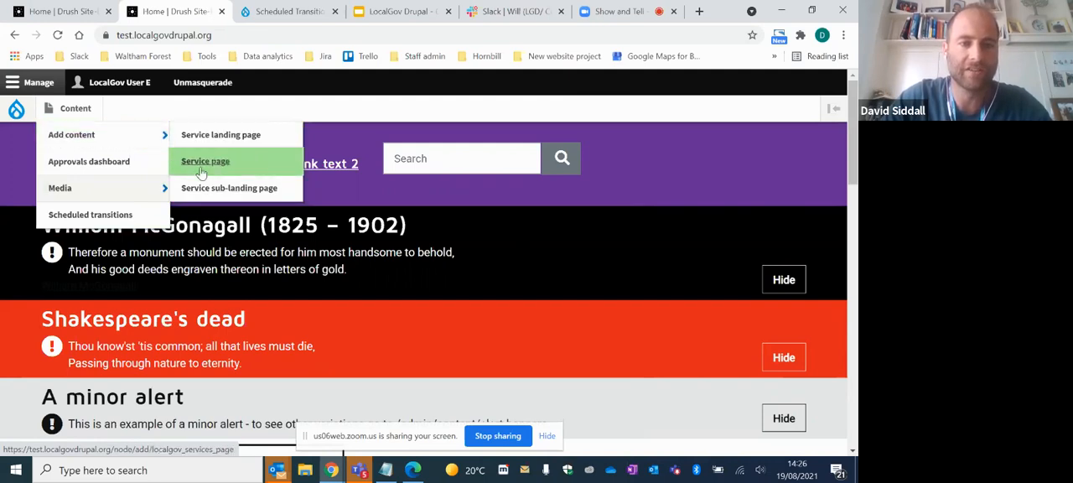
pyautogui.click(210, 170)
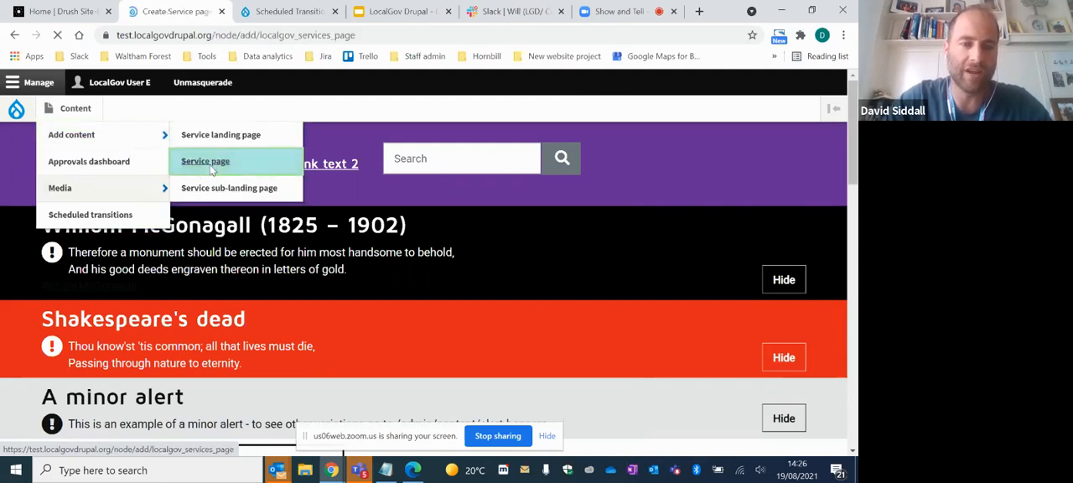
pyautogui.scroll(-1, 252, 313)
pyautogui.click(194, 319)
pyautogui.write('s')
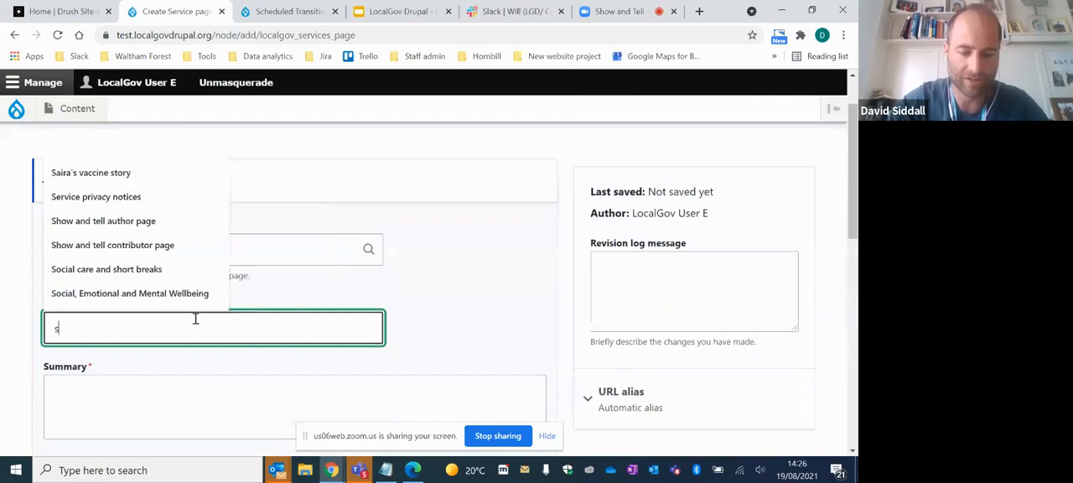
pyautogui.write('how and tell editor page')
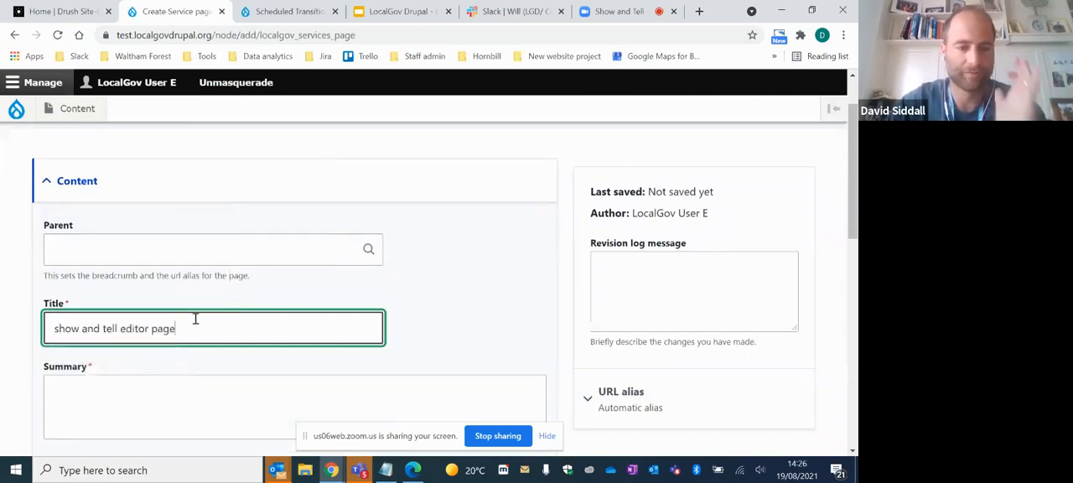
# - Fill in the editor page's summary and body with the text "test"
pyautogui.click(99, 379)
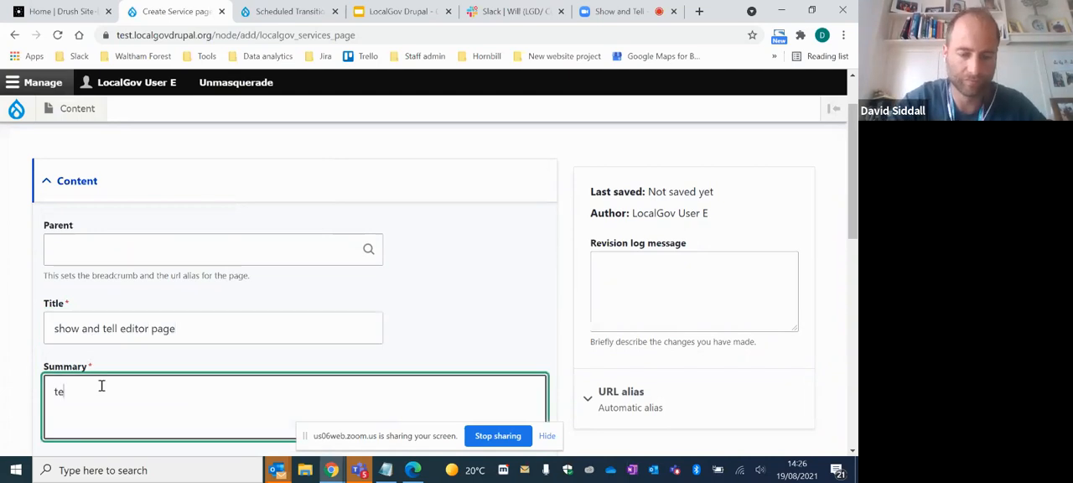
pyautogui.scroll(-2, 151, 341)
pyautogui.click(142, 342)
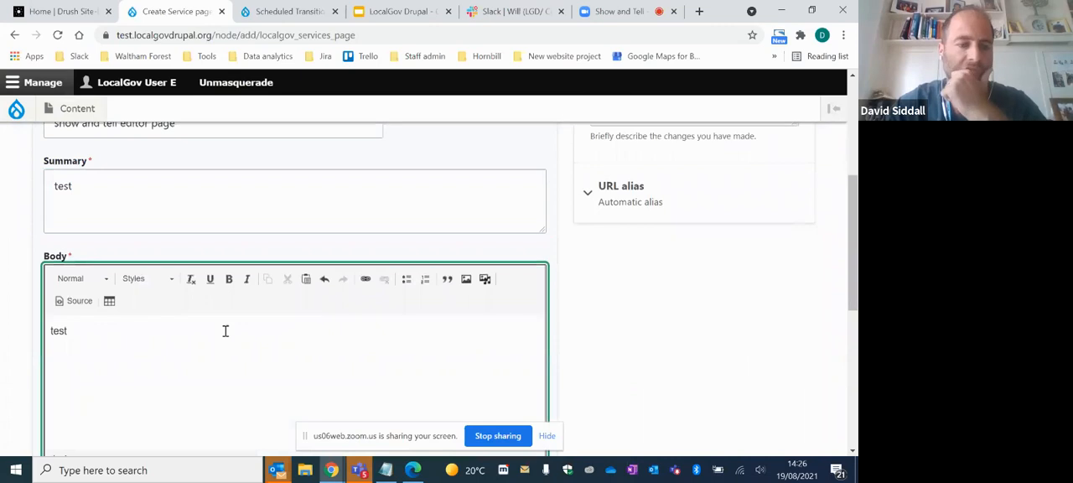
# - Set the editor page's save state to Review and save the page
pyautogui.scroll(-7, 224, 331)
pyautogui.click(94, 307)
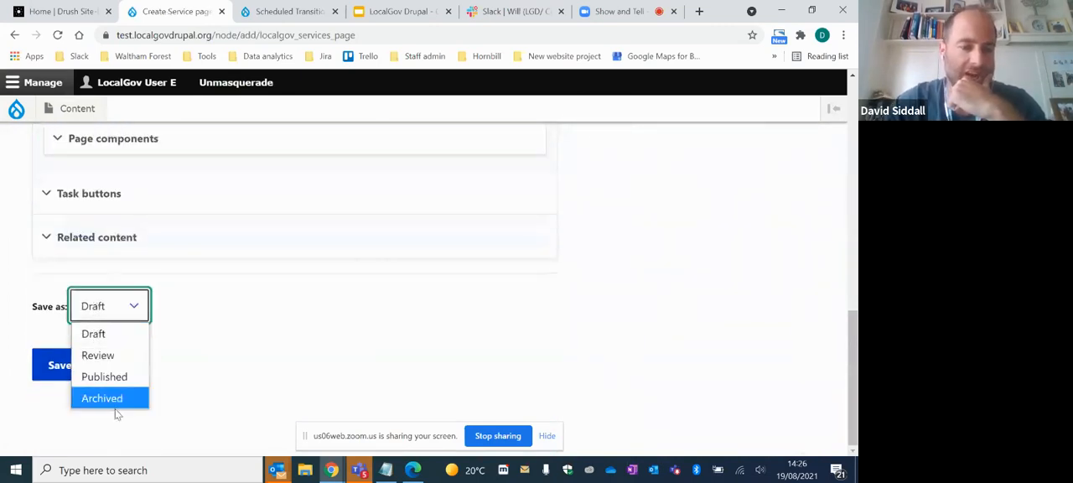
pyautogui.click(248, 298)
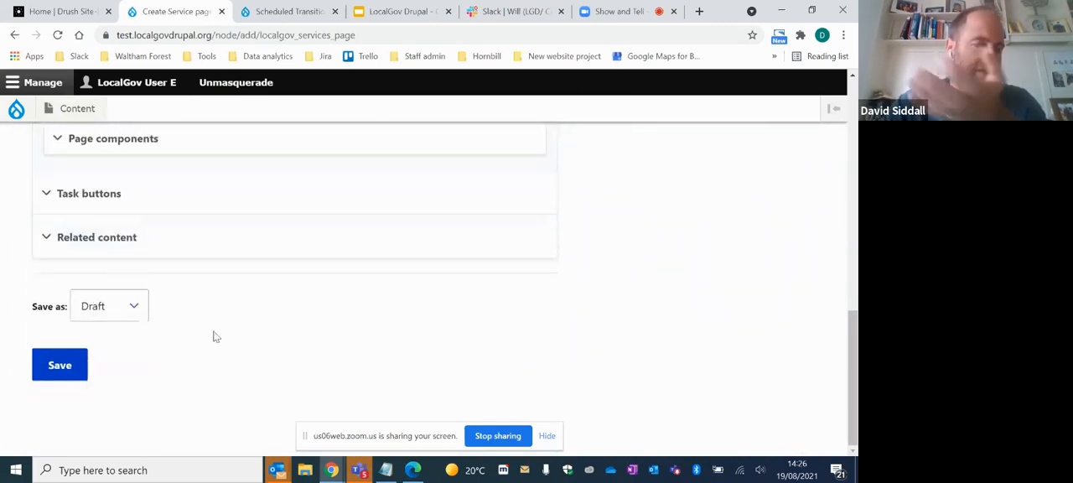
pyautogui.click(134, 306)
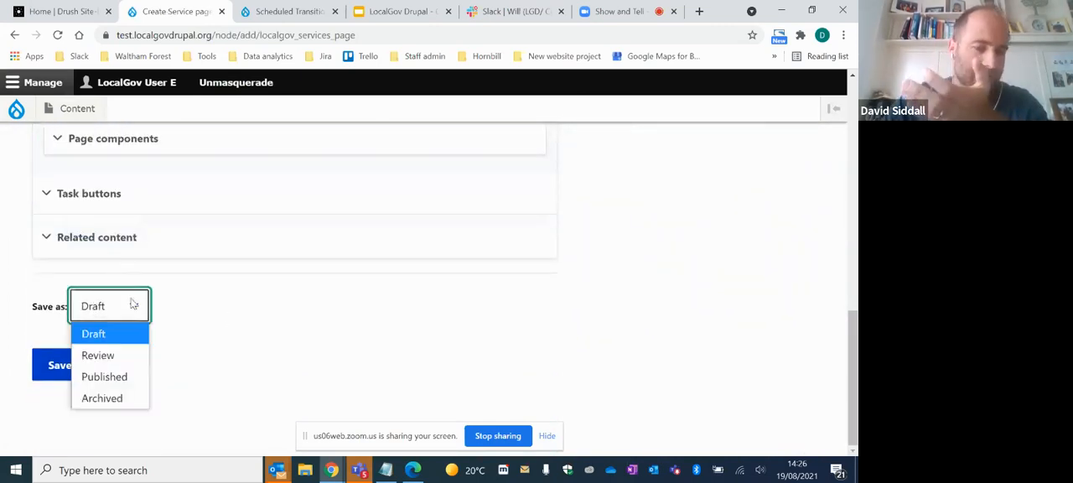
pyautogui.click(125, 359)
pyautogui.click(75, 366)
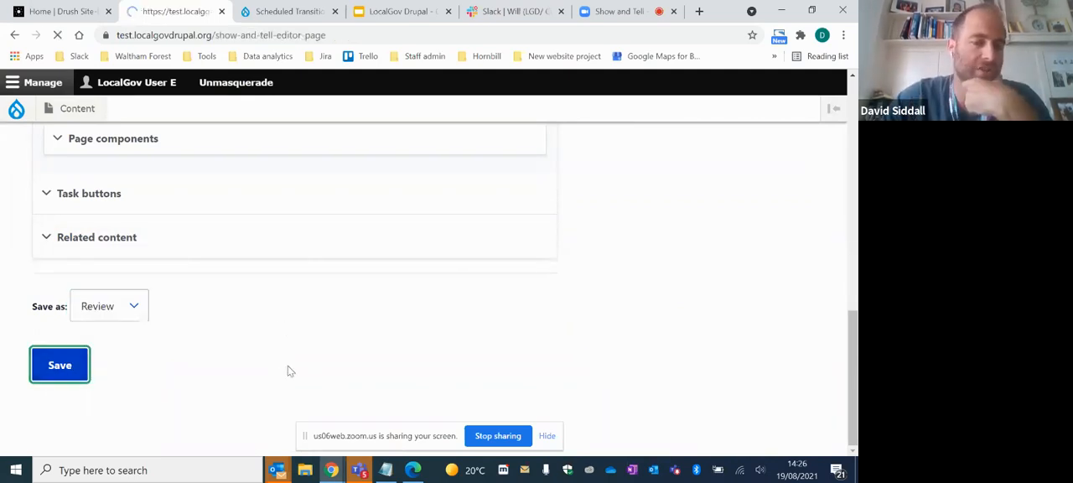
# - Open the Approvals dashboard and look through the pages waiting for review
pyautogui.scroll(-2, 306, 361)
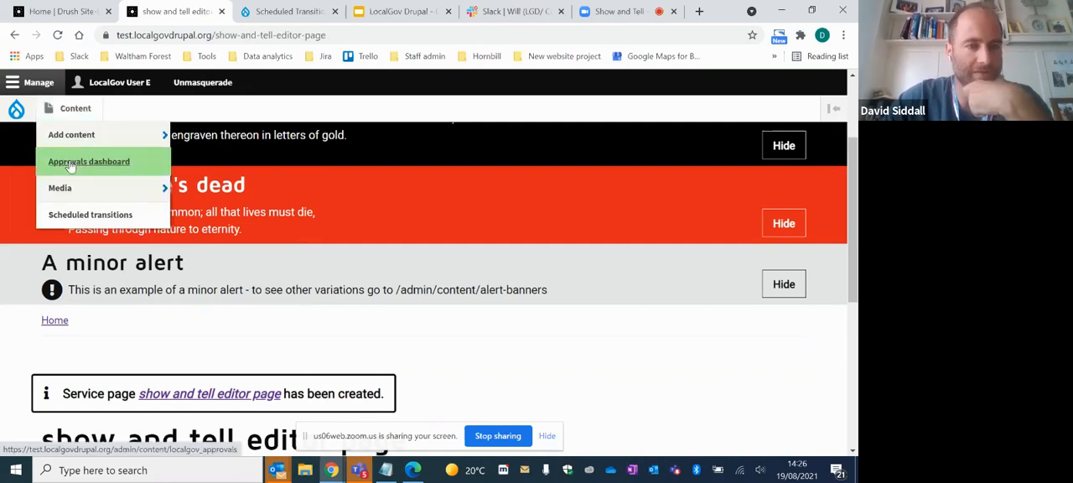
pyautogui.click(77, 162)
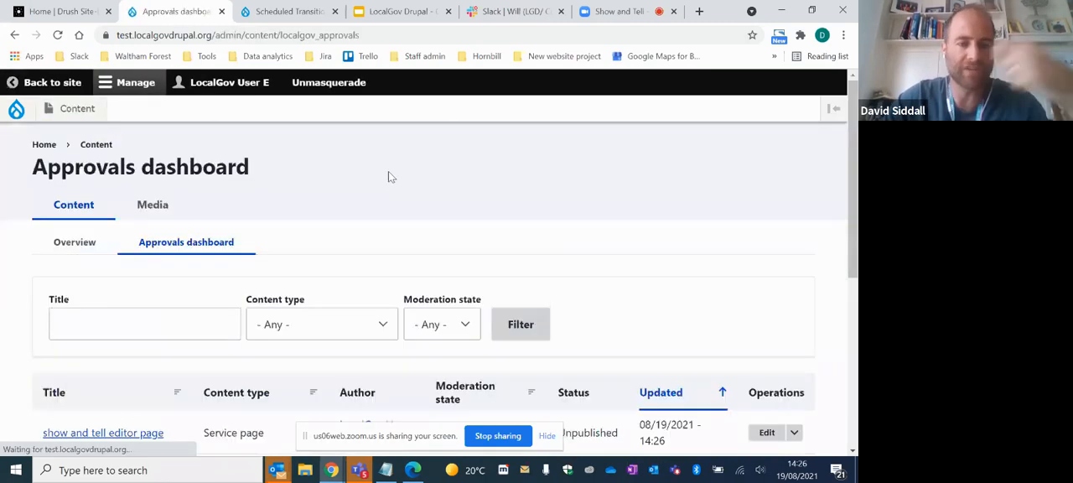
pyautogui.scroll(-1, 604, 269)
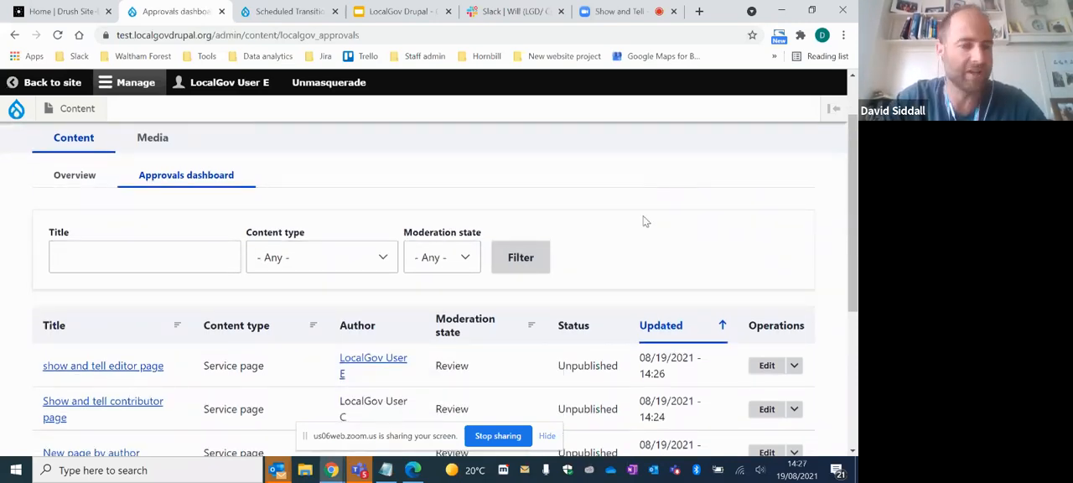
pyautogui.scroll(-3, 651, 222)
pyautogui.scroll(2, 570, 242)
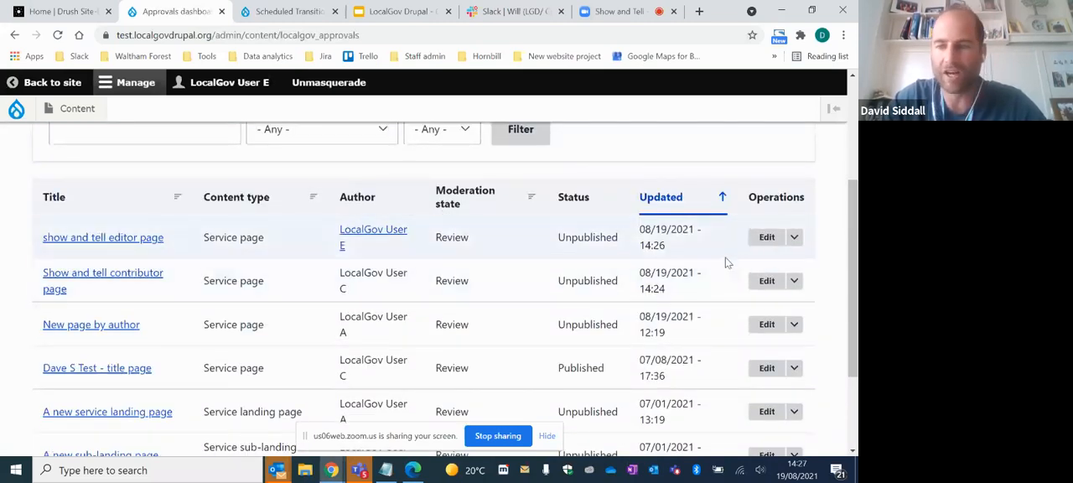
# - Edit "show and tell editor page" from the approvals list, change its state to Published and save it
pyautogui.click(794, 238)
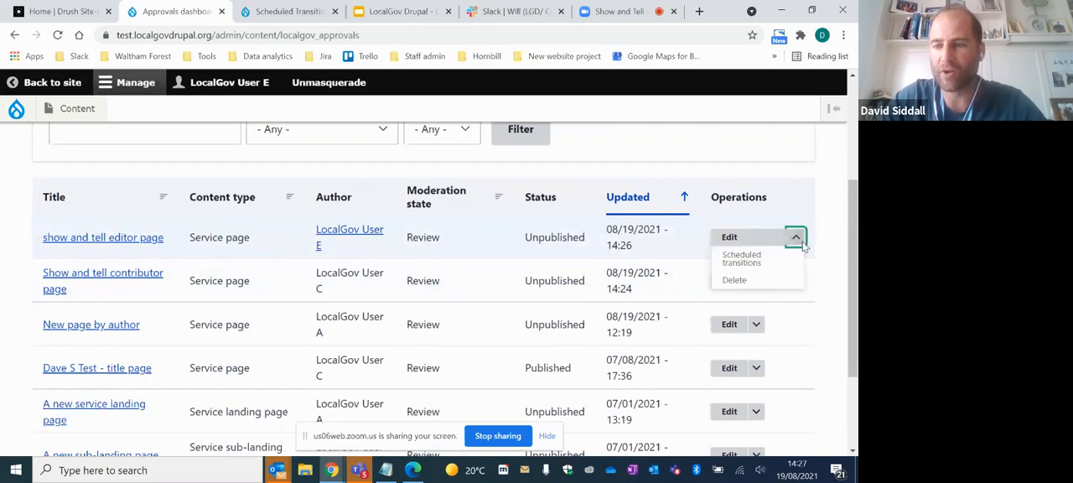
pyautogui.click(728, 239)
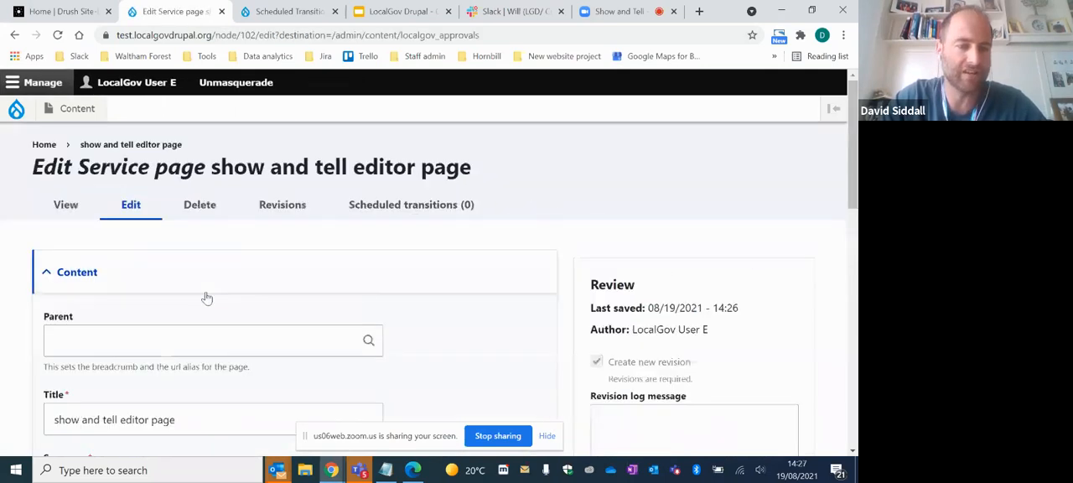
pyautogui.scroll(-10, 218, 289)
pyautogui.click(118, 315)
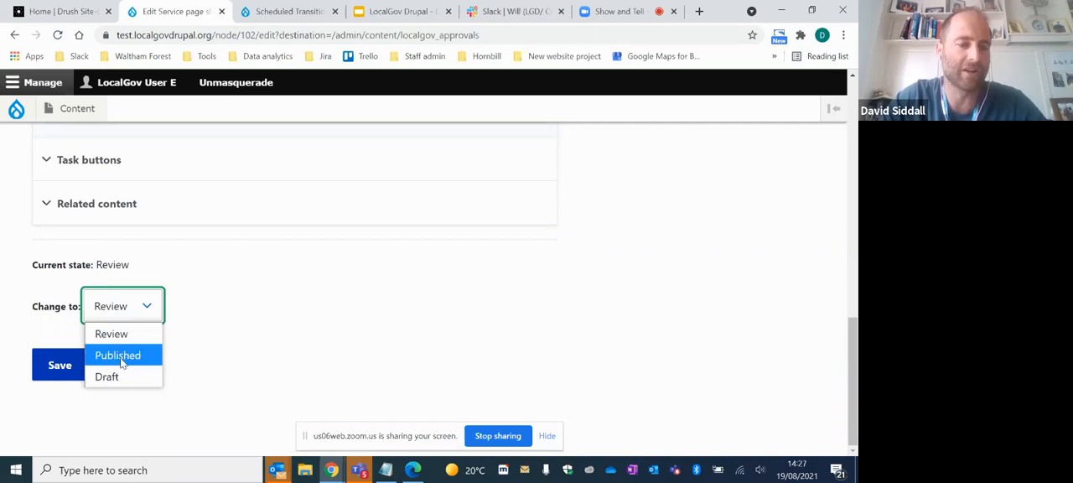
pyautogui.click(122, 359)
pyautogui.click(60, 366)
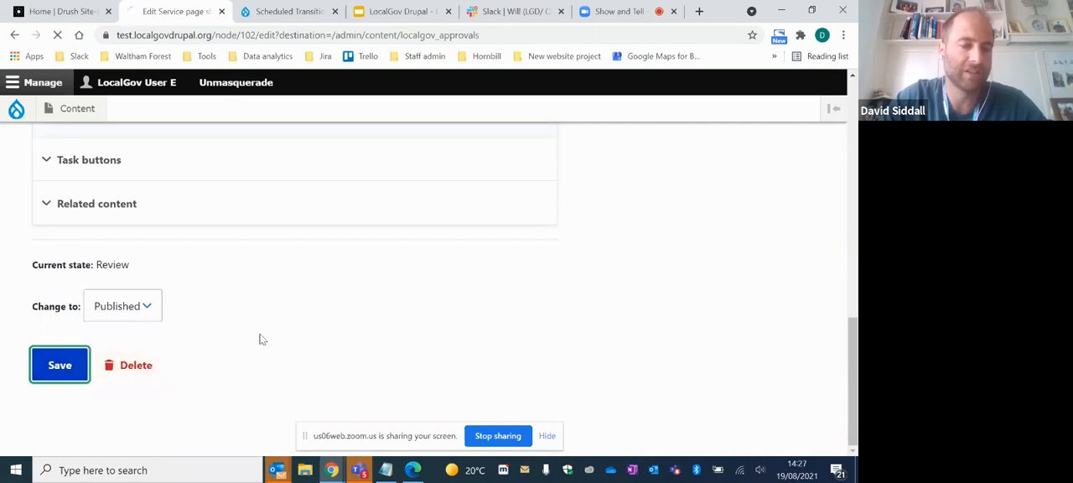
# - Check the remaining approvals, and look through the full content list for each page's author and publication status
pyautogui.scroll(-5, 315, 235)
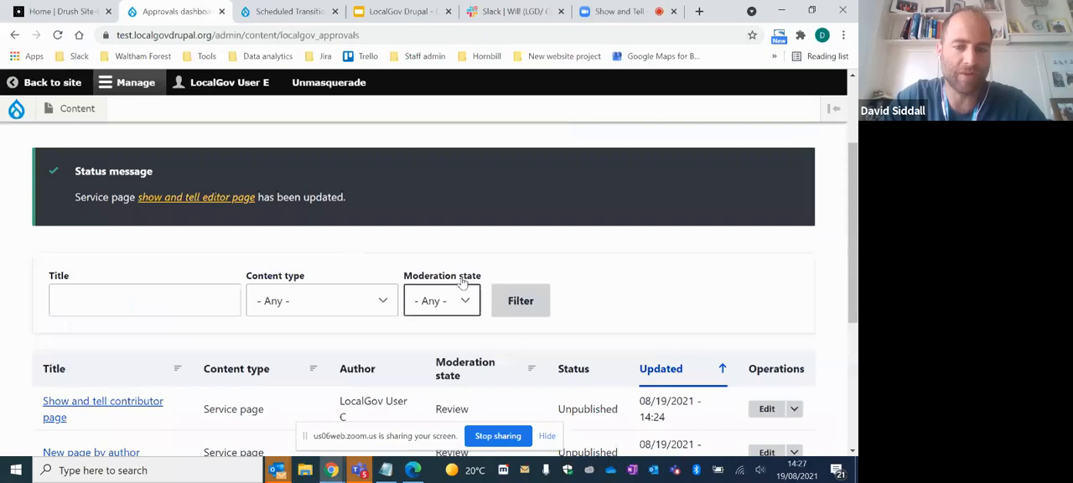
pyautogui.scroll(3, 518, 267)
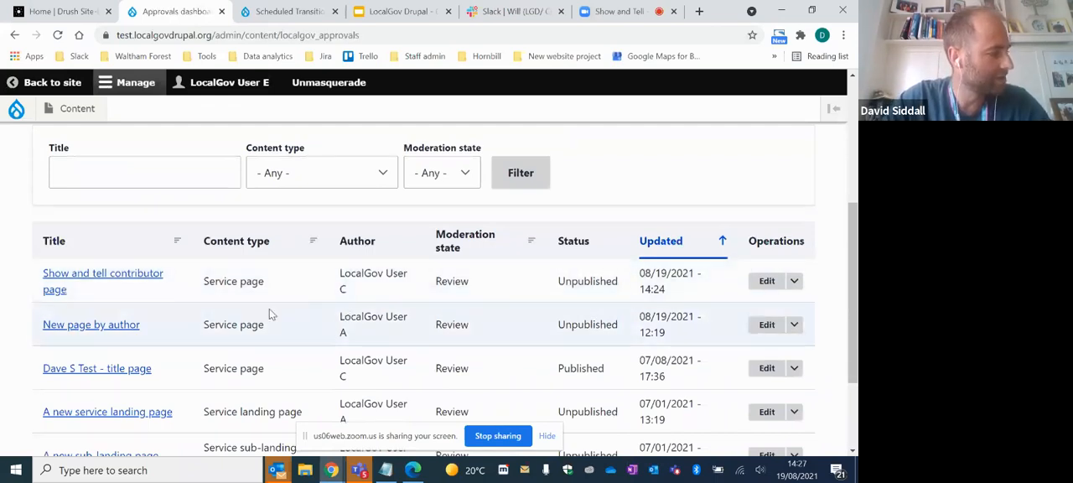
pyautogui.scroll(2, 470, 225)
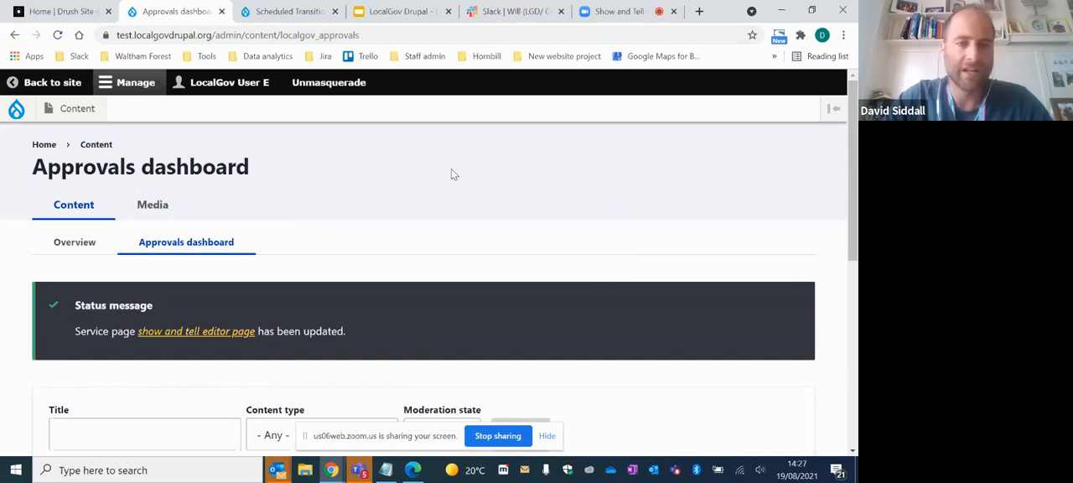
pyautogui.click(72, 115)
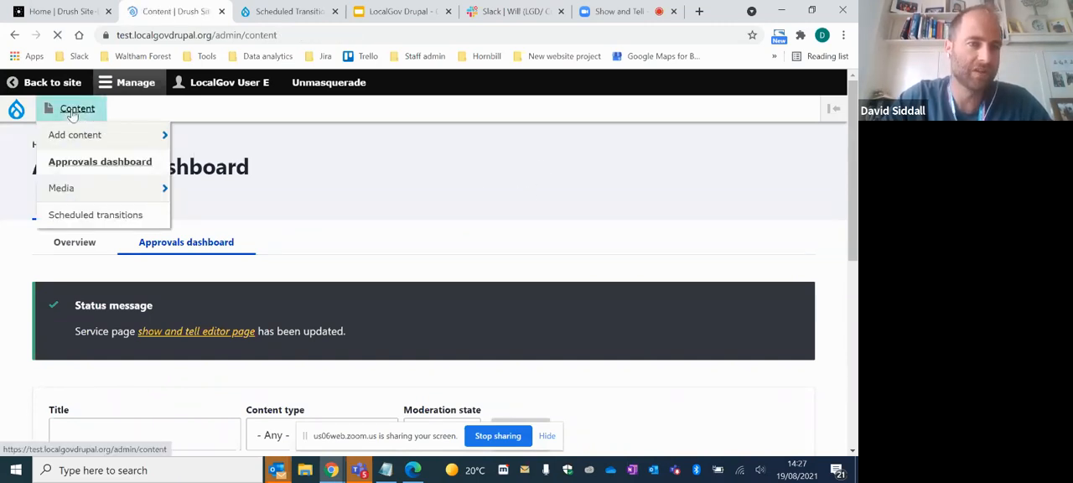
pyautogui.scroll(-5, 310, 290)
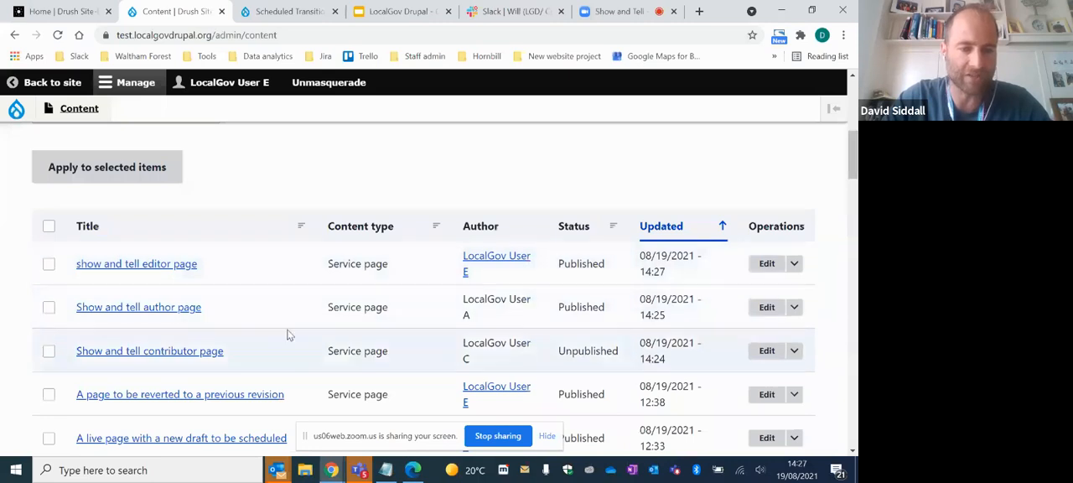
pyautogui.moveTo(731, 423)
pyautogui.click(838, 413)
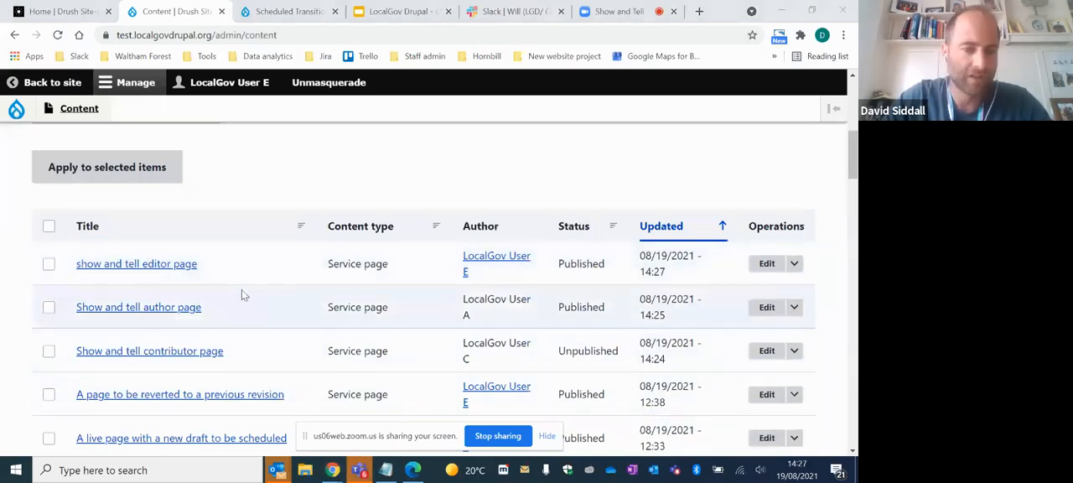
pyautogui.scroll(-1, 235, 298)
pyautogui.scroll(-3, 201, 360)
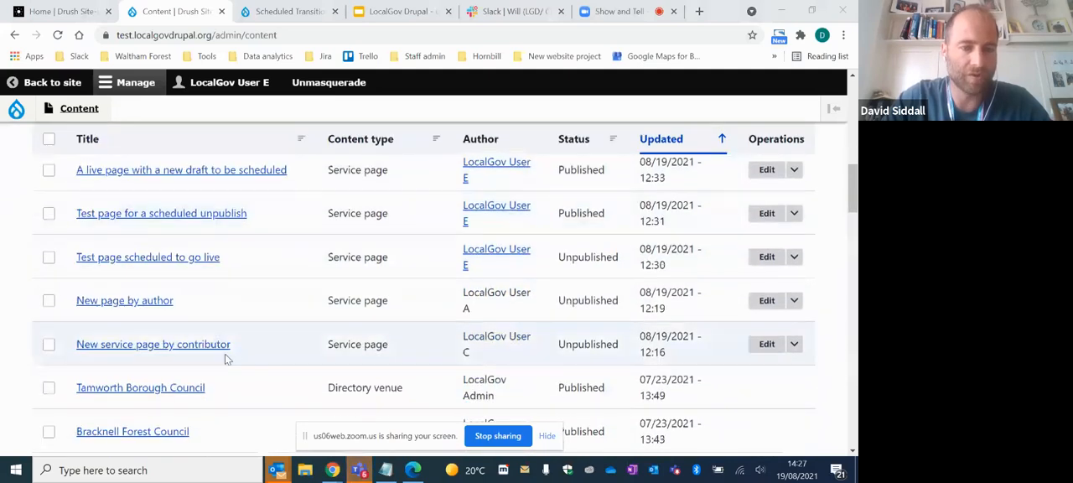
pyautogui.scroll(1, 180, 344)
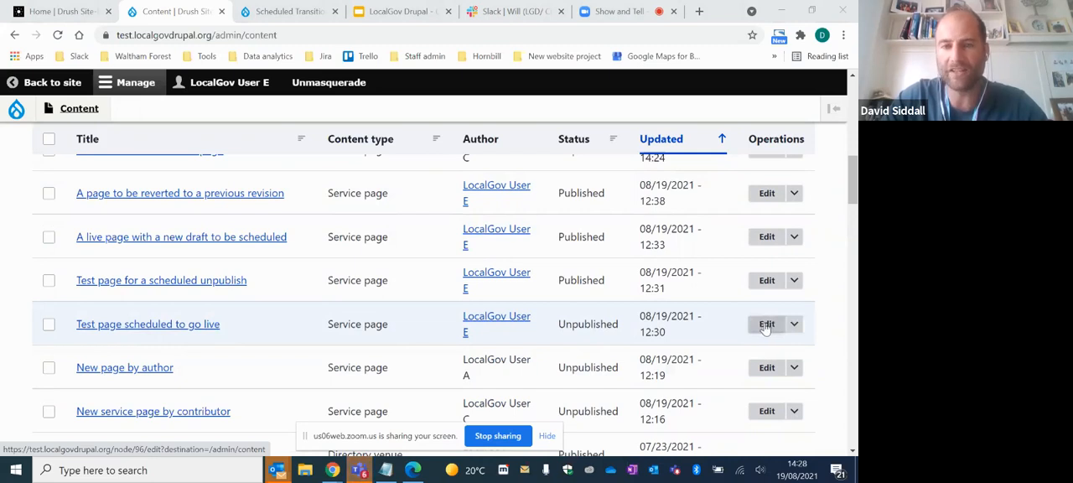
# - View the scheduled transitions of "New page by author" and return to the content list
pyautogui.click(794, 369)
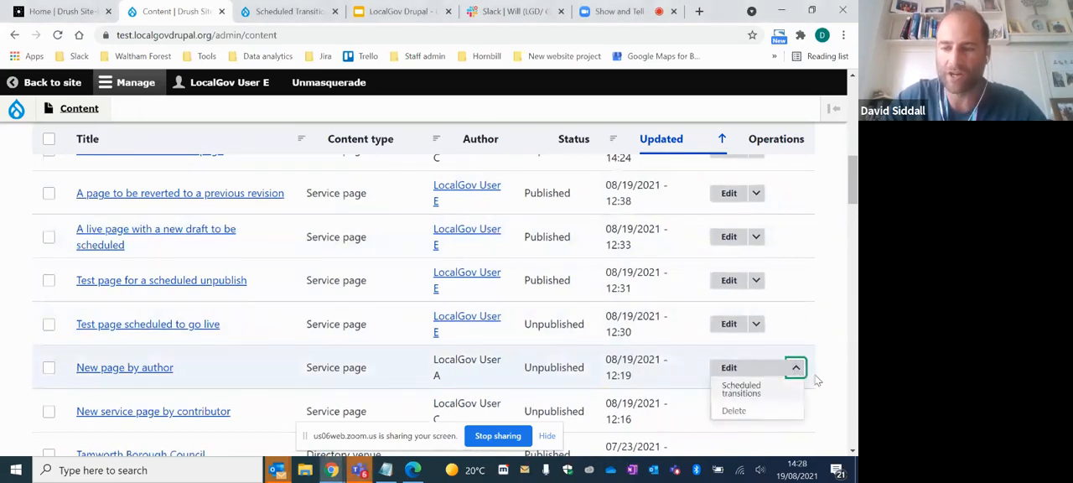
pyautogui.click(741, 389)
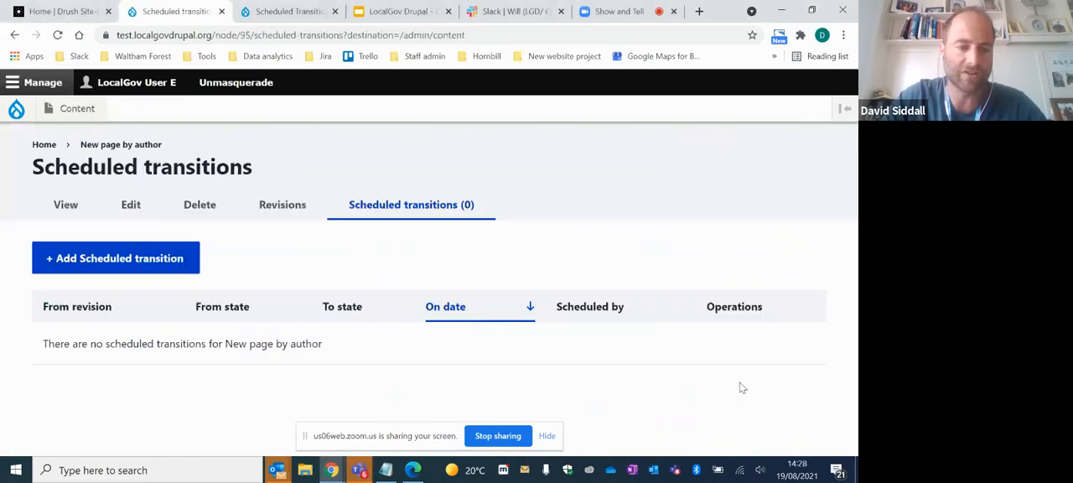
pyautogui.click(14, 35)
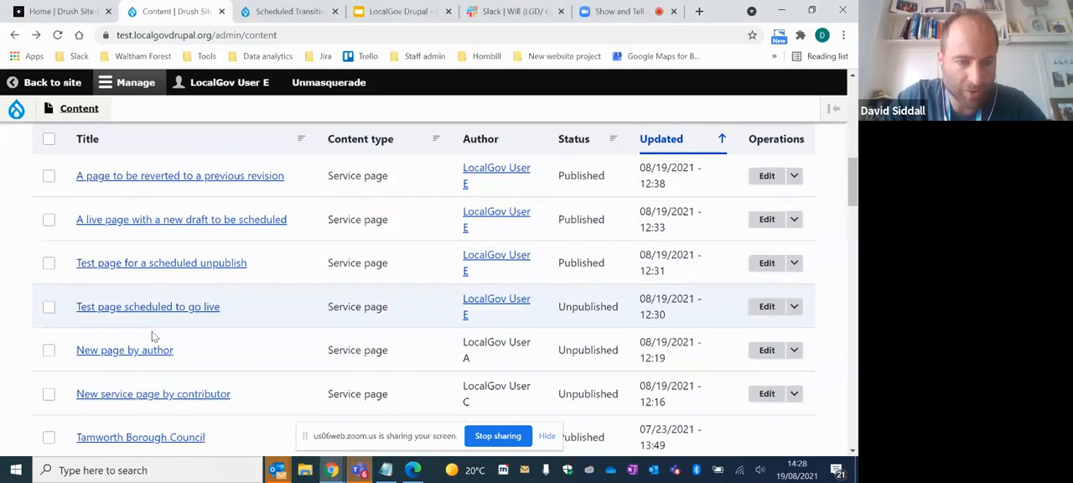
# - Find "Test page scheduled to go live" in the content list and open its scheduled transitions, dismissing the chat notification
pyautogui.scroll(1, 218, 310)
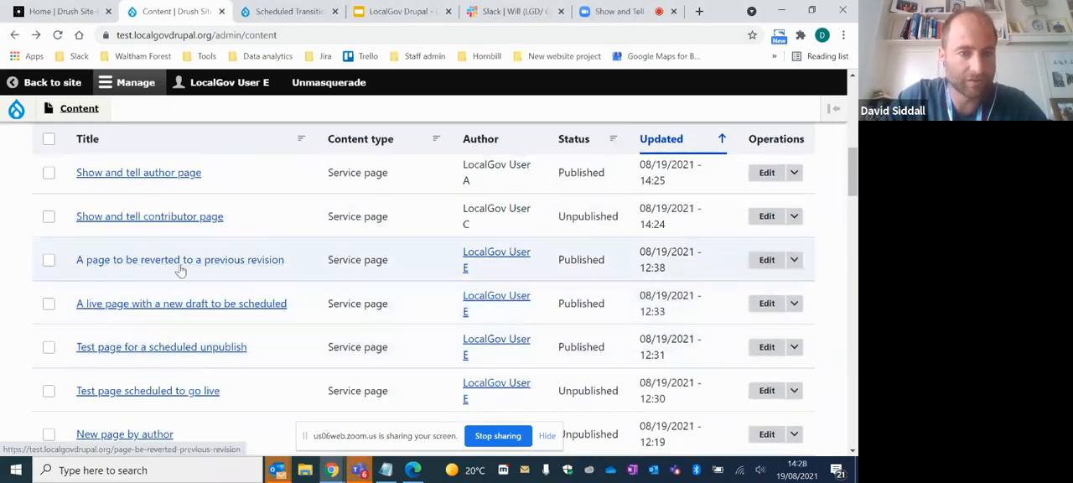
pyautogui.scroll(-2, 179, 270)
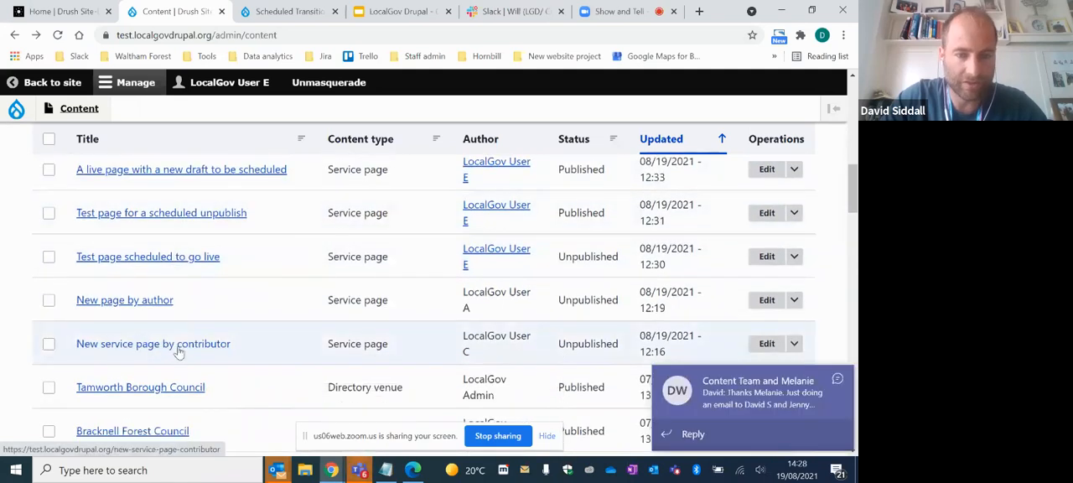
pyautogui.scroll(-1, 178, 353)
pyautogui.scroll(1, 180, 355)
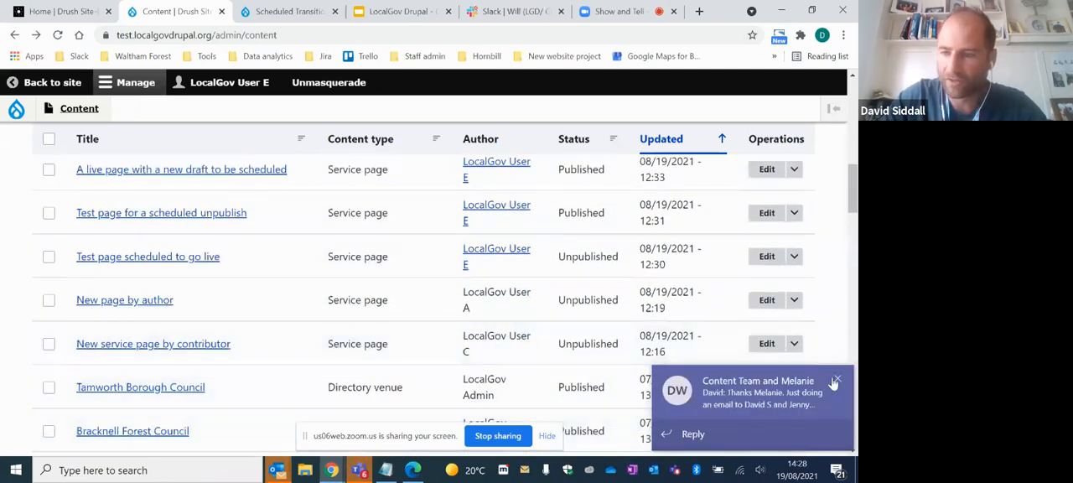
pyautogui.click(834, 383)
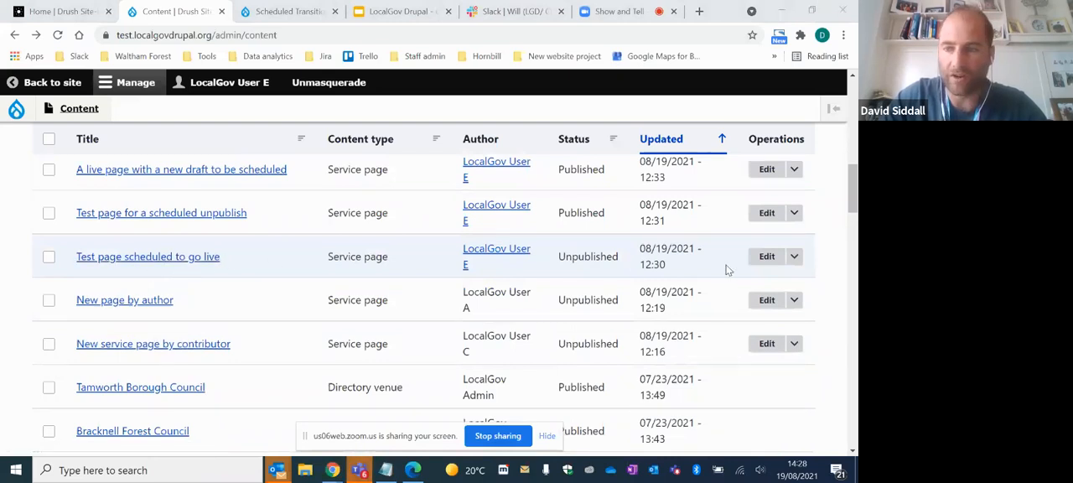
pyautogui.click(794, 255)
pyautogui.click(741, 278)
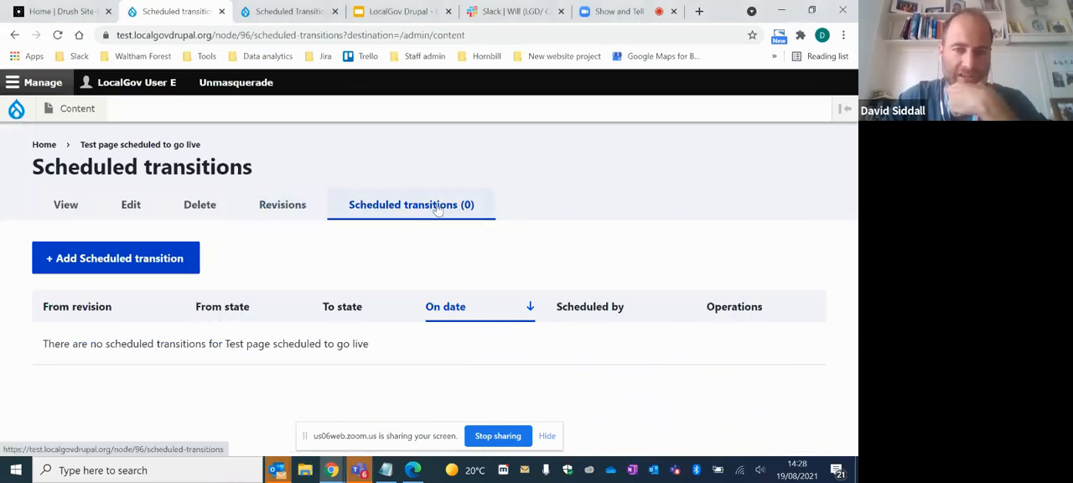
# - Add a scheduled transition for draft revision #144 of "Test page scheduled to go live", with Publish as the transition
pyautogui.click(88, 260)
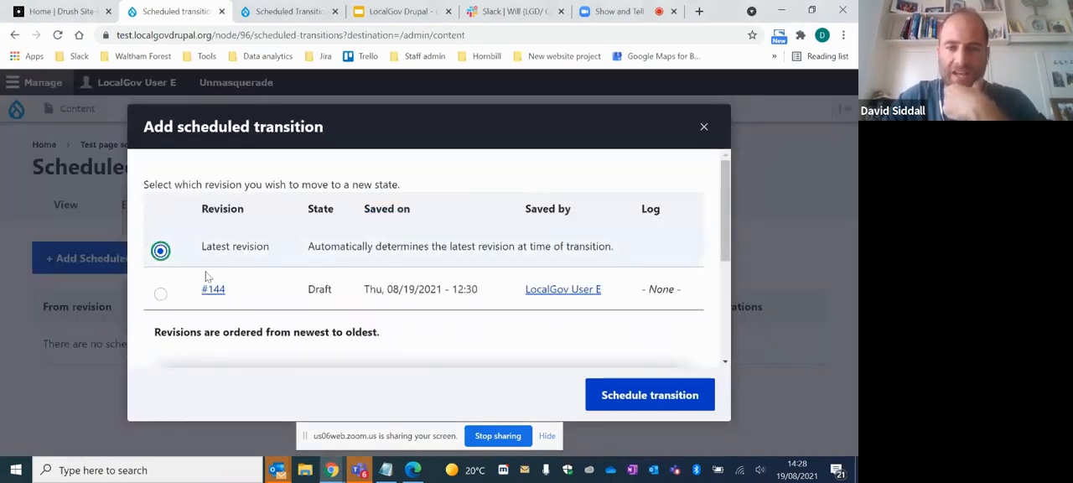
pyautogui.click(161, 295)
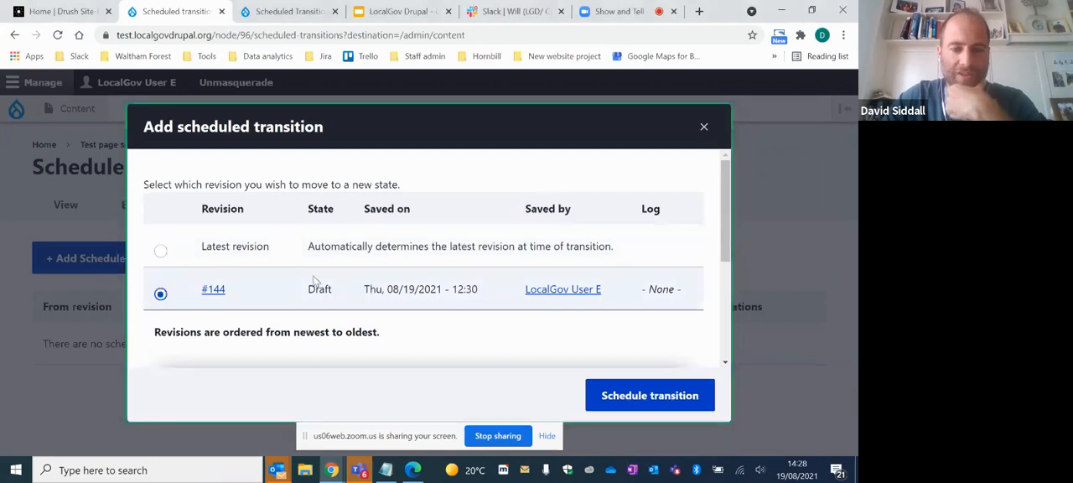
pyautogui.click(624, 392)
pyautogui.scroll(-2, 423, 305)
pyautogui.click(312, 222)
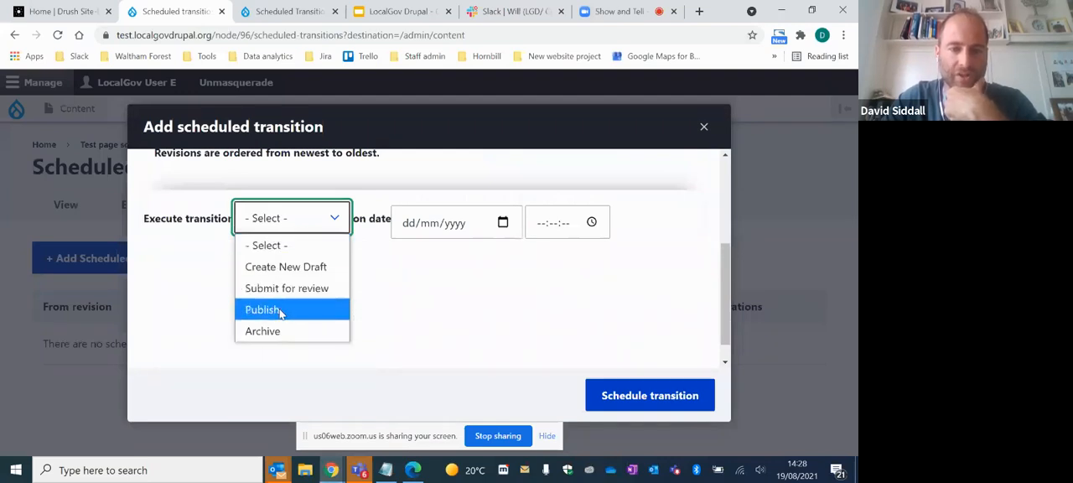
pyautogui.click(280, 310)
# - Set the publish transition to 25/08/2021 at 12:00:00, schedule it and check its entry in the page's transition list
pyautogui.click(401, 234)
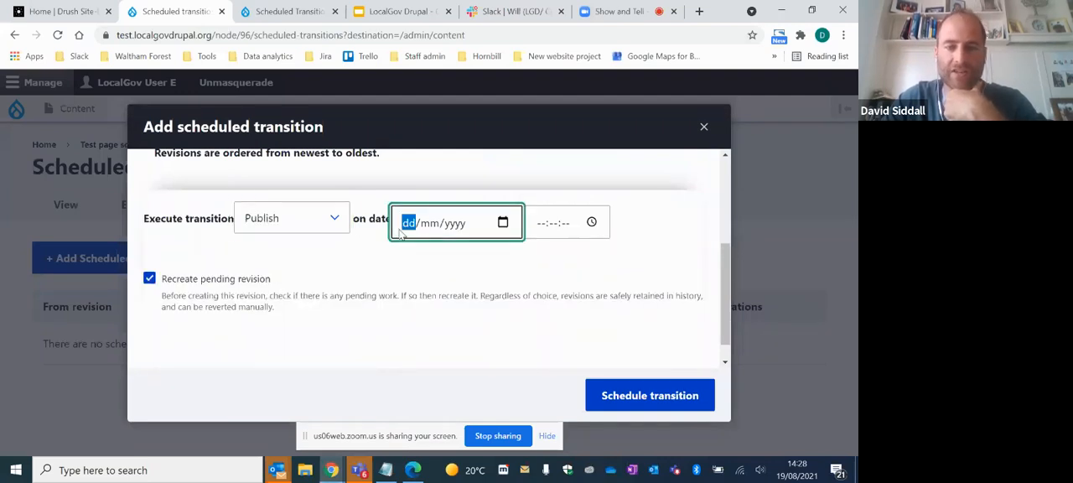
pyautogui.write('25/')
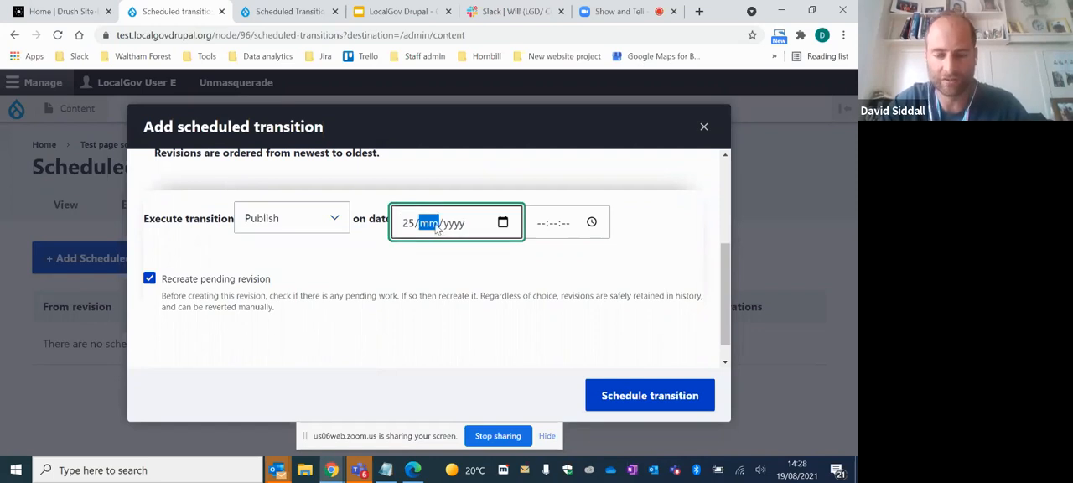
pyautogui.write('08/')
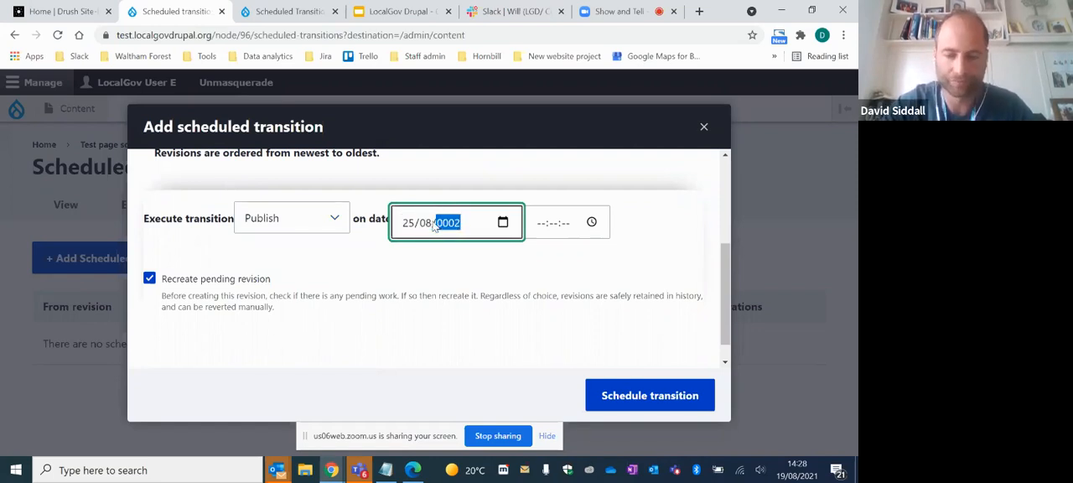
pyautogui.write('2021')
pyautogui.click(534, 222)
pyautogui.write('1200')
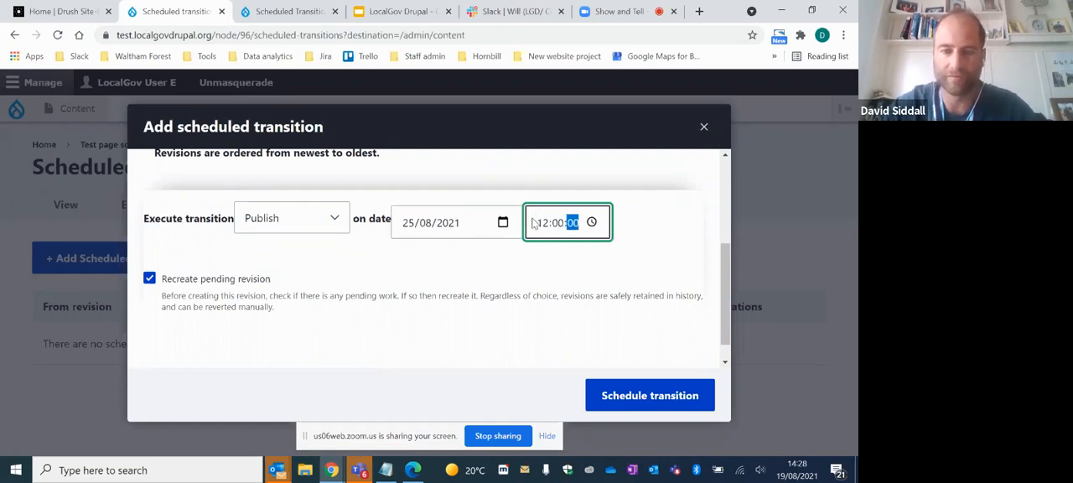
pyautogui.click(675, 399)
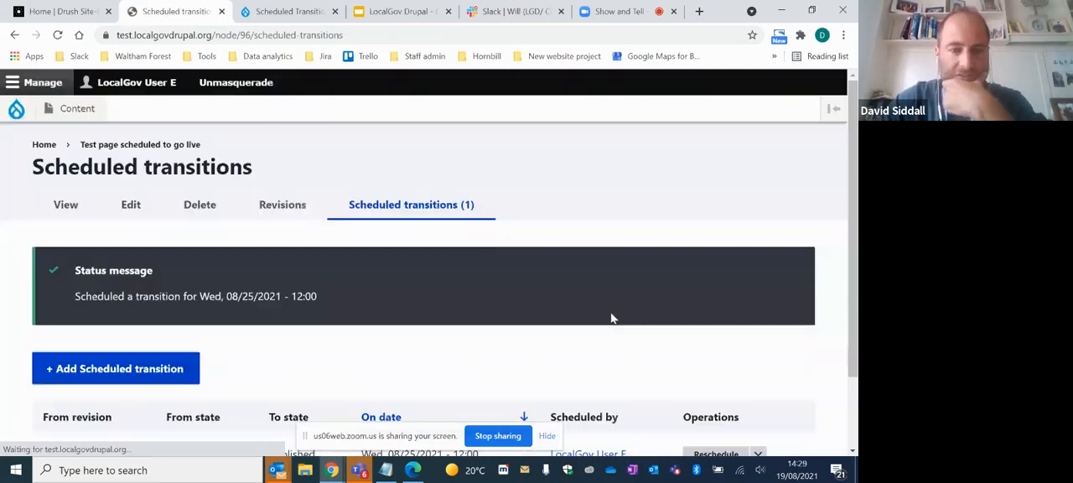
pyautogui.scroll(-1, 463, 286)
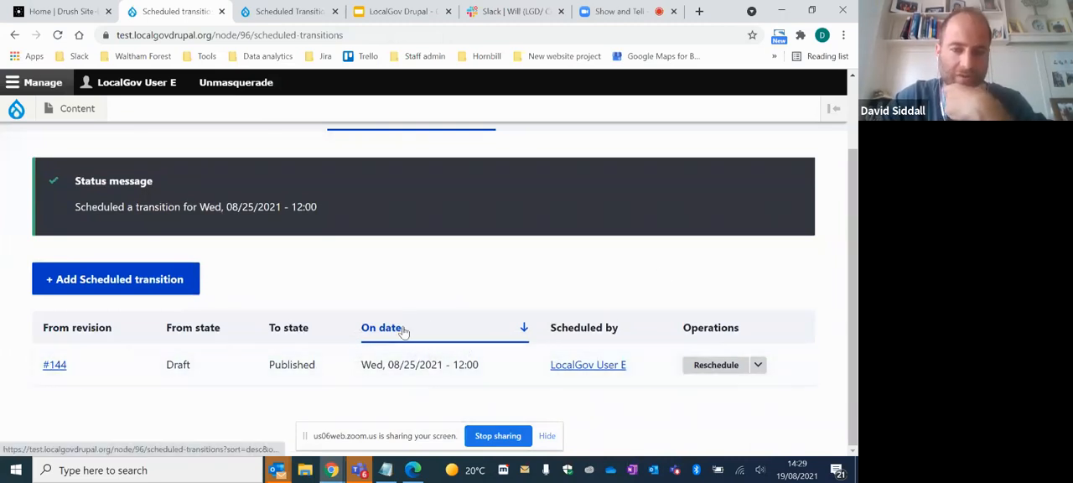
pyautogui.scroll(1, 410, 318)
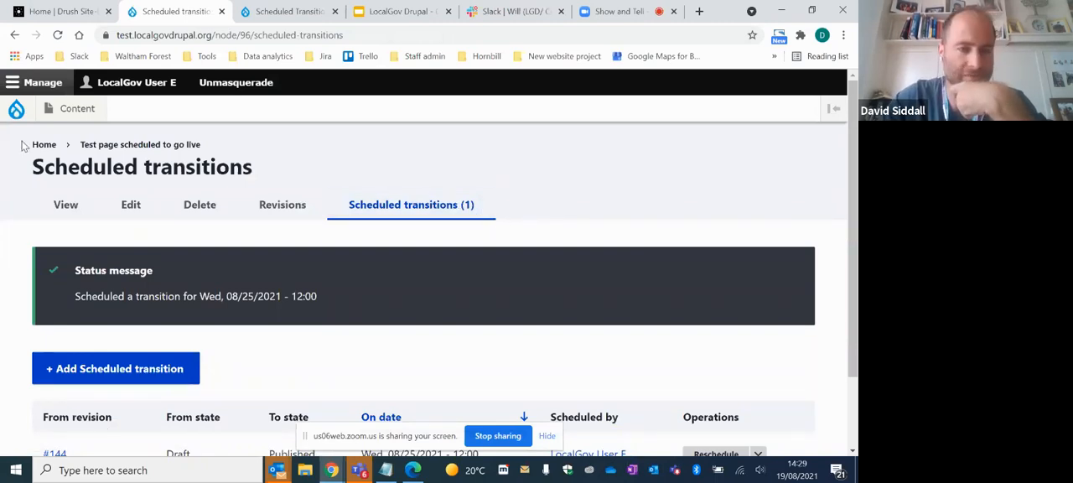
# - Return to the content list and open the scheduled transitions of "Test page for a scheduled unpublish"
pyautogui.click(76, 108)
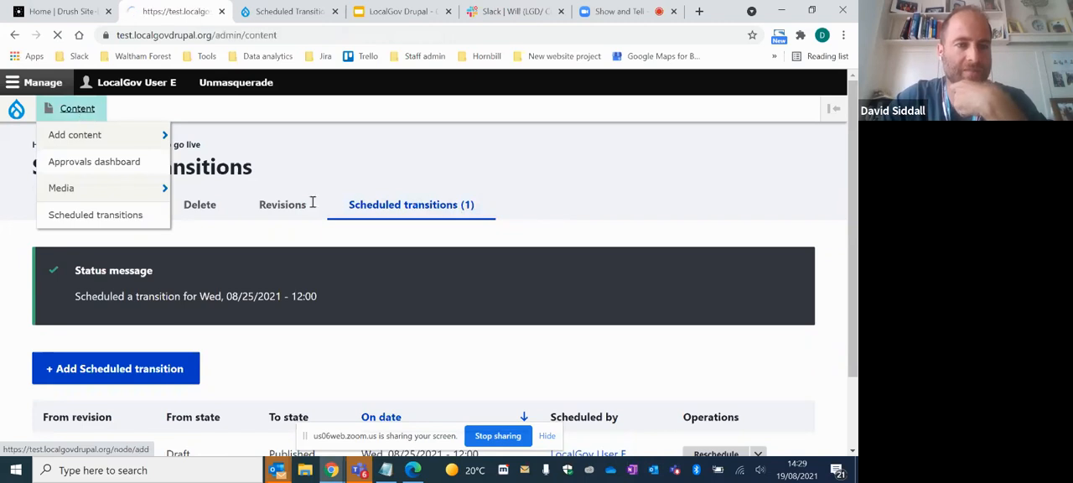
pyautogui.scroll(-6, 339, 268)
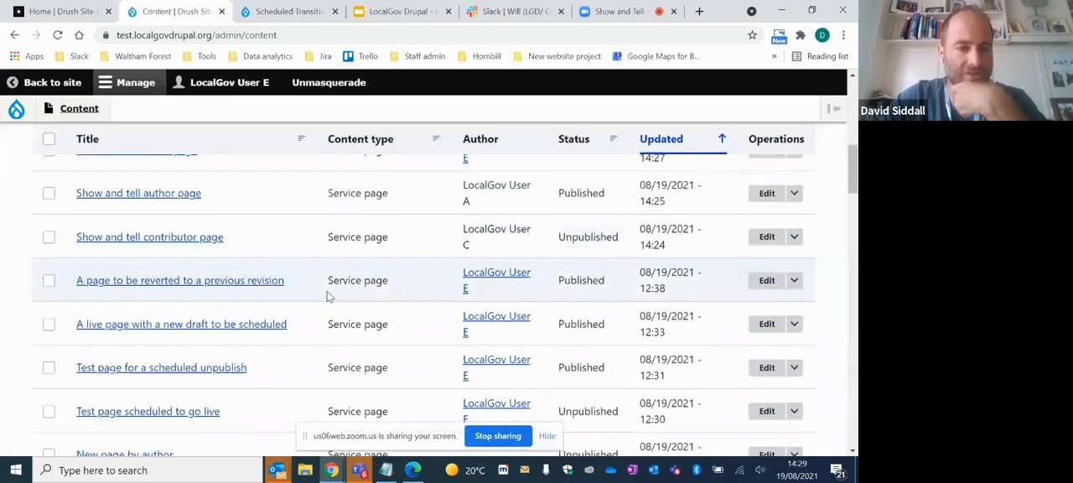
pyautogui.scroll(-1, 330, 297)
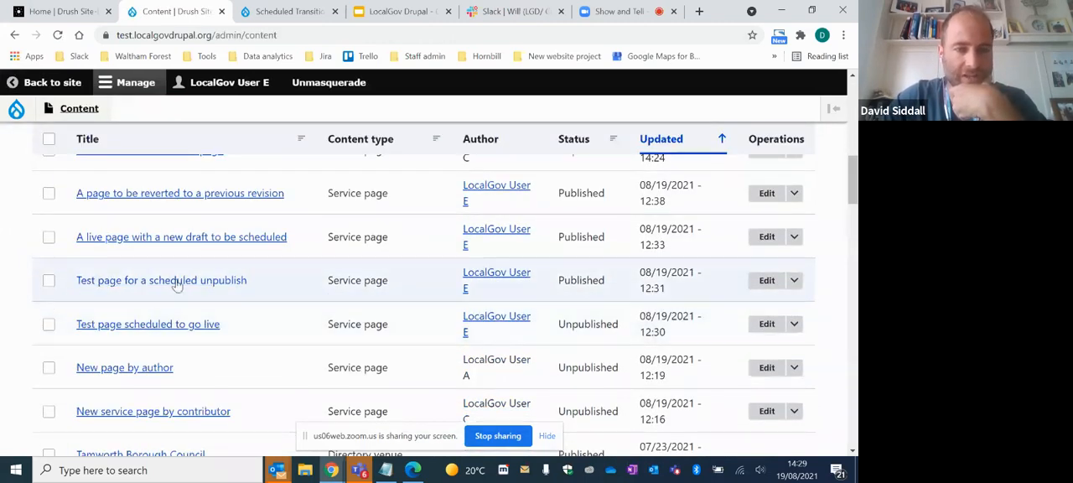
pyautogui.click(793, 280)
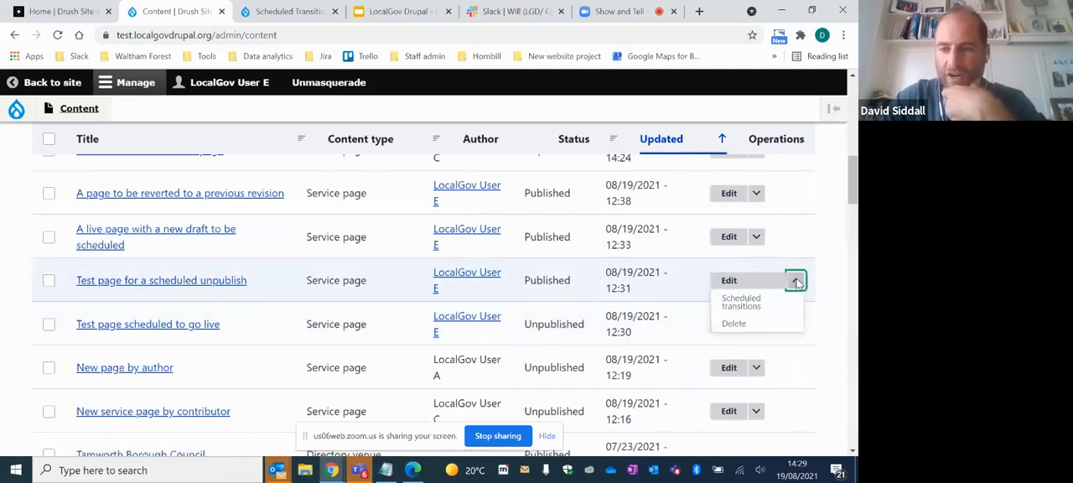
pyautogui.click(749, 304)
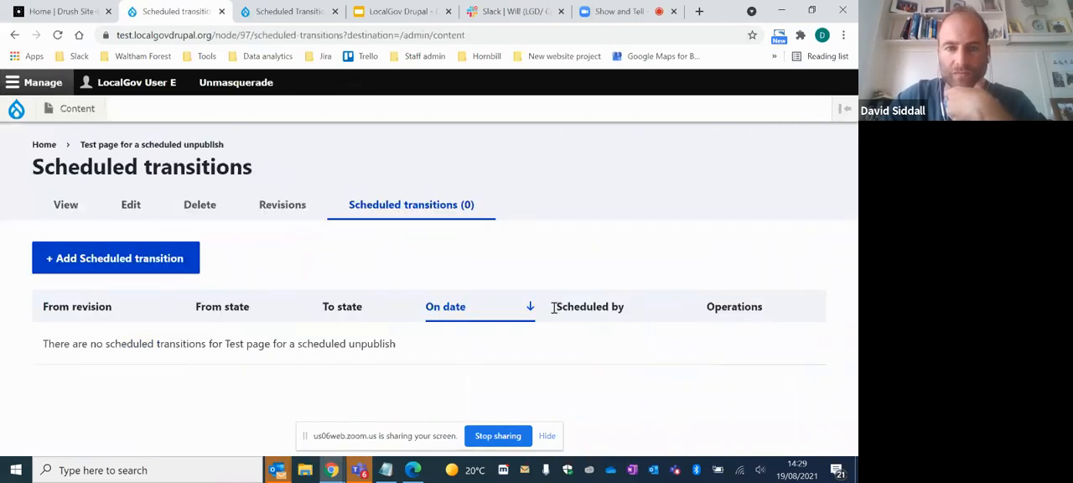
# - Add a scheduled transition for published revision #145 of "Test page for a scheduled unpublish", with Archive as the transition
pyautogui.click(106, 267)
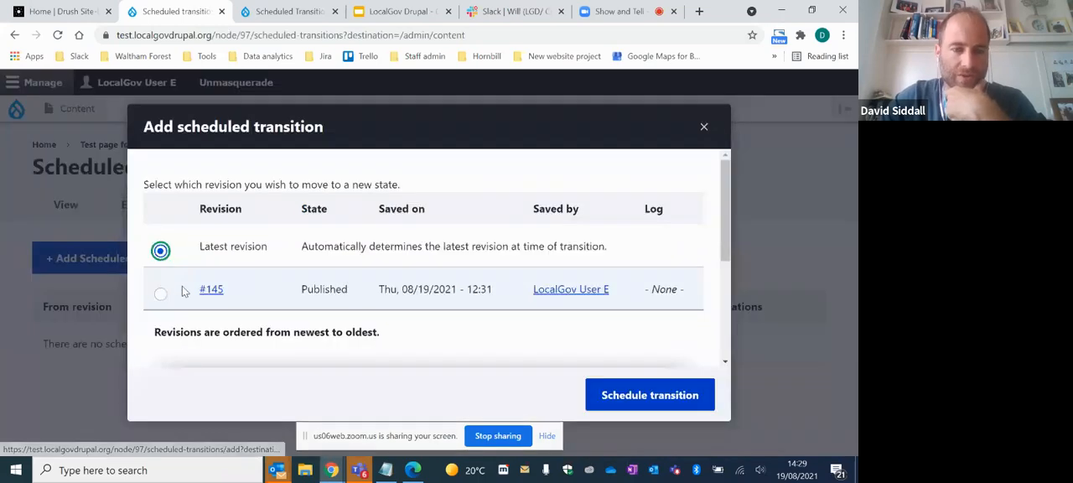
pyautogui.click(160, 295)
pyautogui.click(629, 395)
pyautogui.scroll(-1, 492, 278)
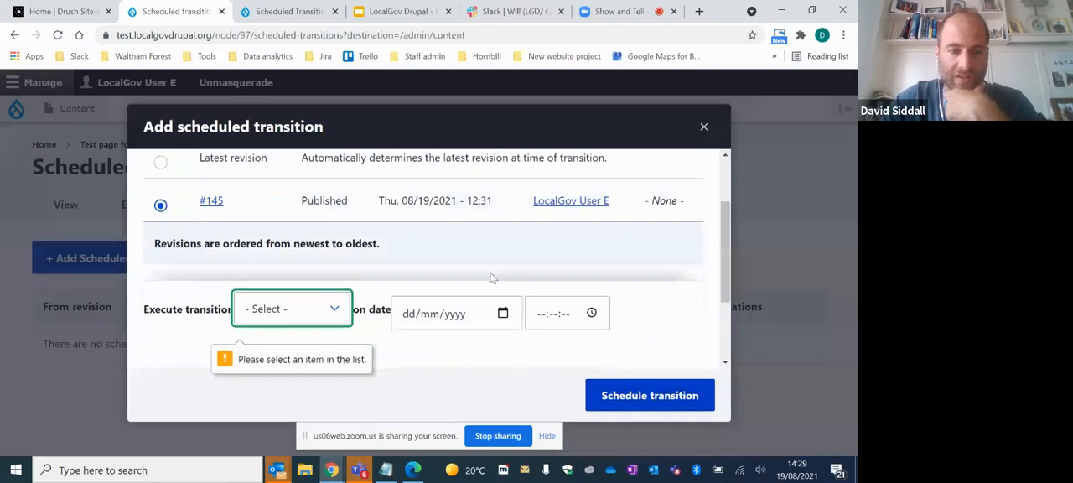
pyautogui.scroll(-1, 492, 278)
pyautogui.click(304, 218)
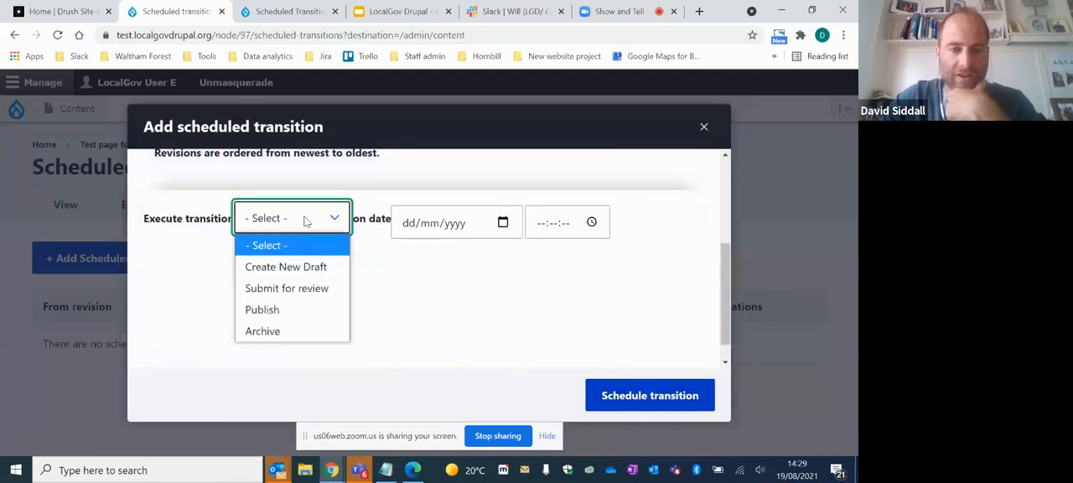
pyautogui.click(290, 332)
# - Set the archive transition to 25/12/2021 at 12:00:00 and schedule it
pyautogui.click(407, 228)
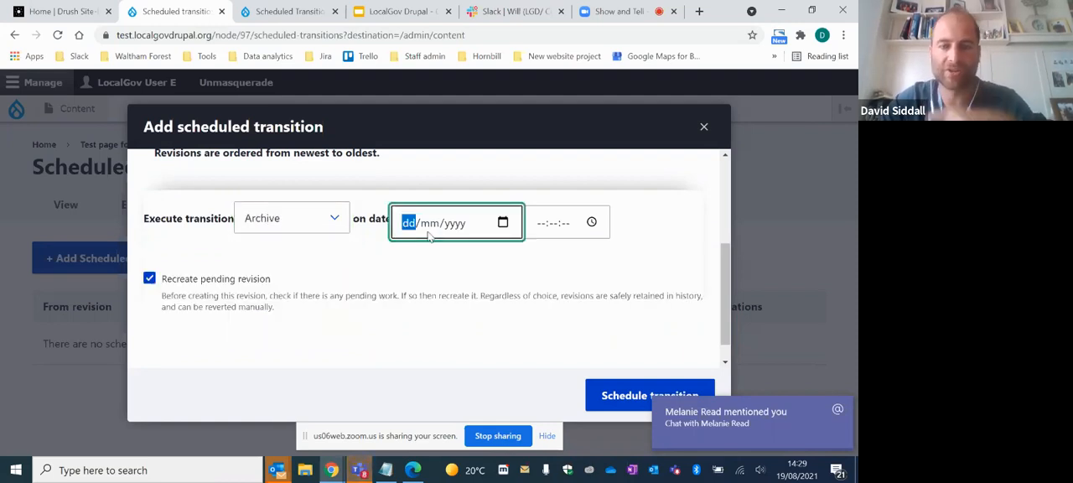
pyautogui.write('25/12/')
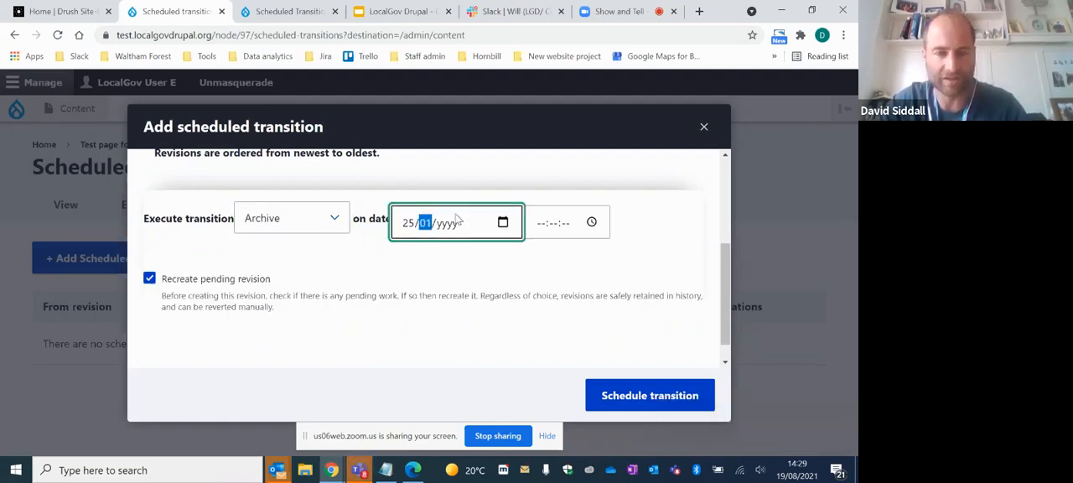
pyautogui.write('2021')
pyautogui.press('Tab')
pyautogui.write('12:00')
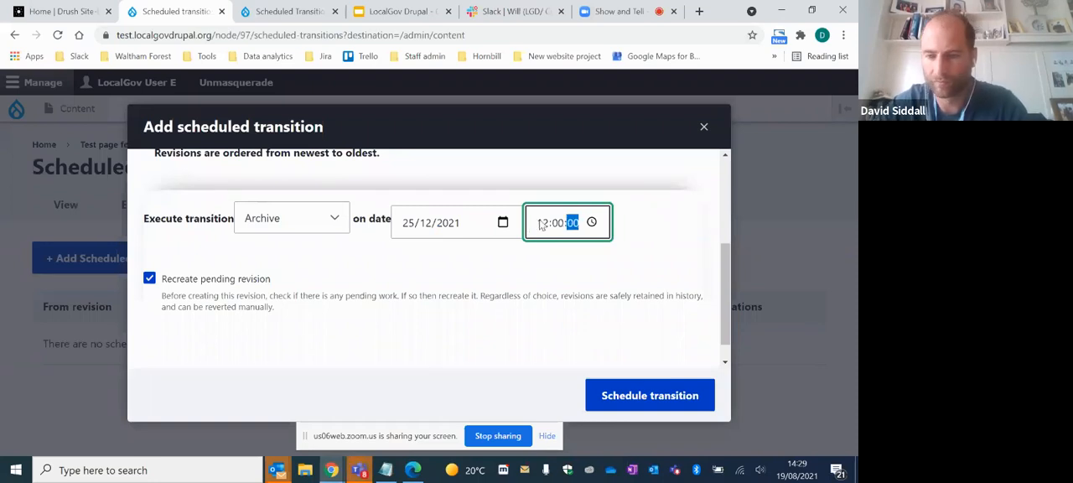
pyautogui.click(627, 395)
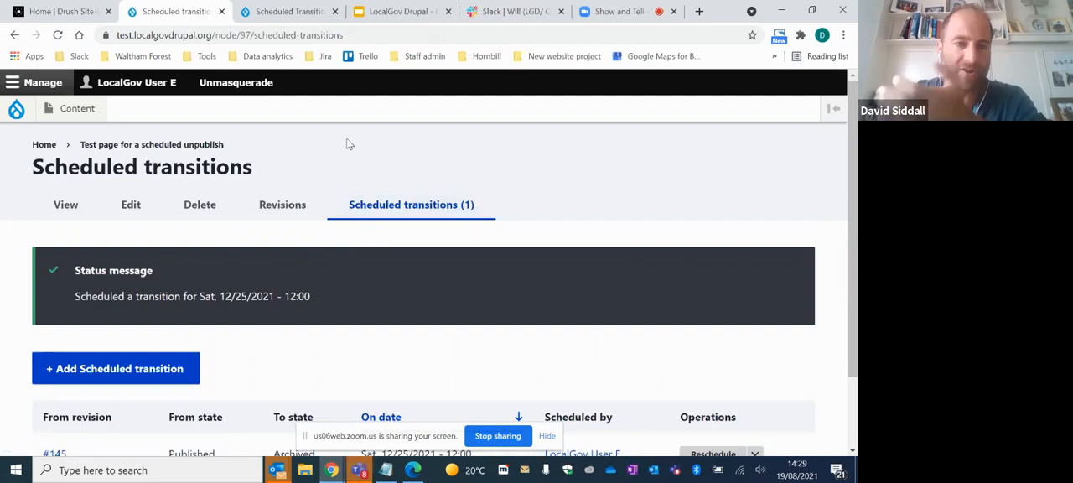
# - Return to the content list and open the scheduled transitions of "A live page with a new draft to be scheduled"
pyautogui.click(77, 108)
pyautogui.scroll(-5, 271, 318)
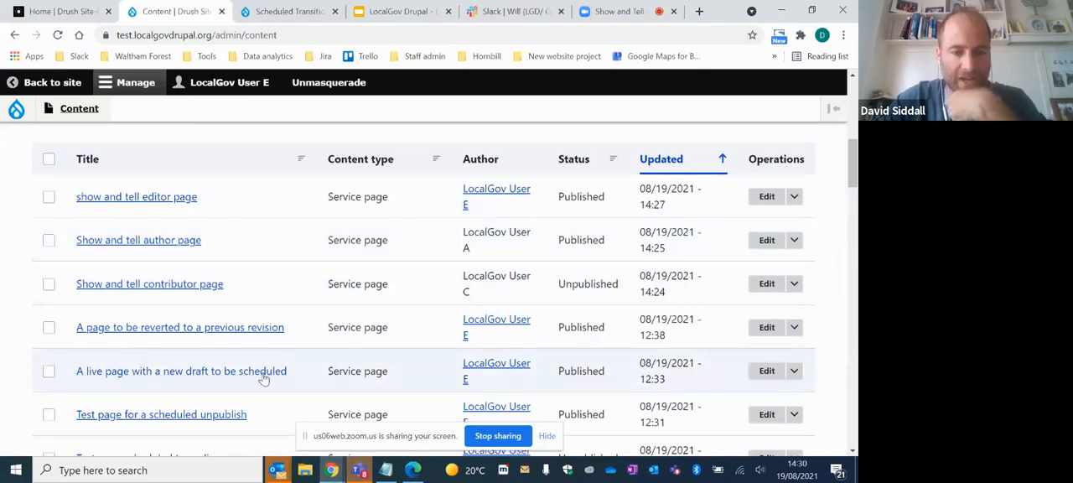
pyautogui.click(794, 370)
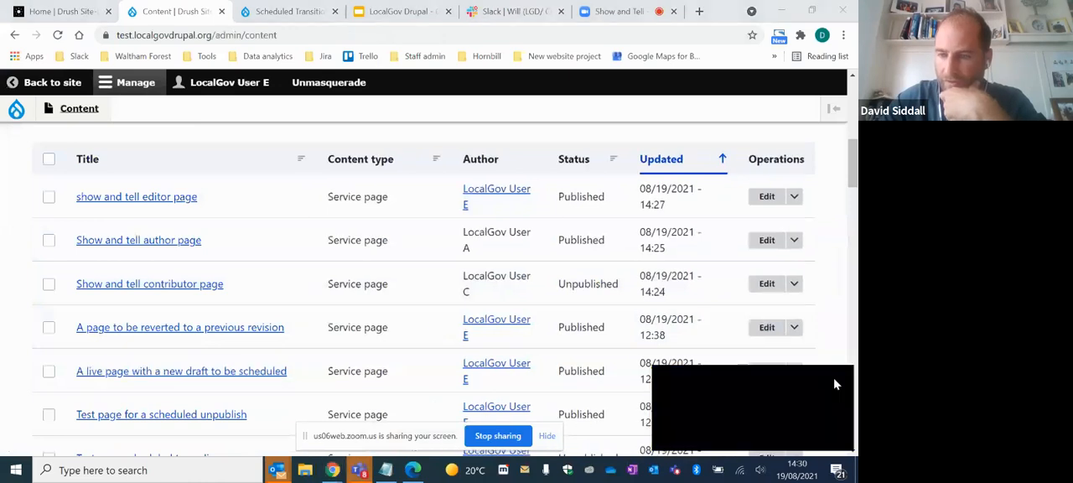
pyautogui.click(794, 371)
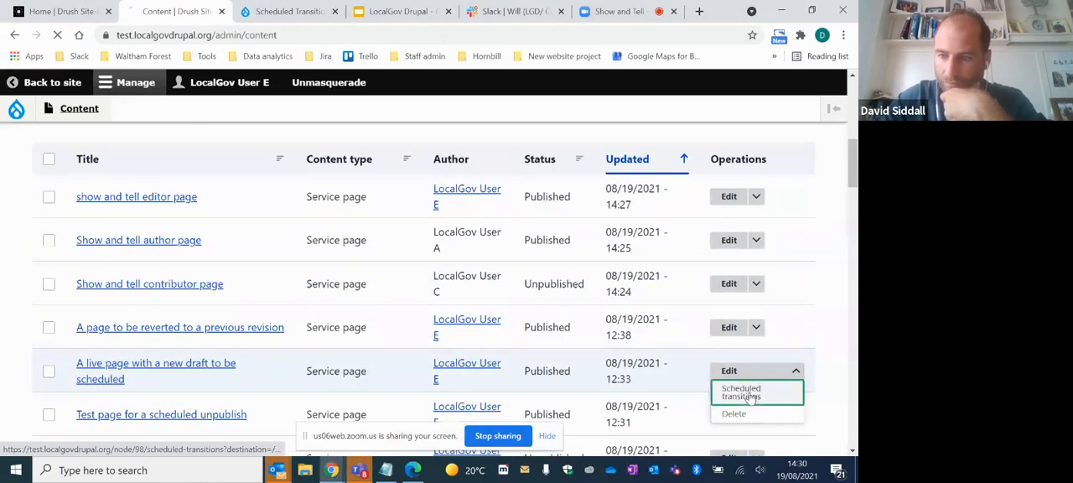
pyautogui.click(742, 392)
# - Add a scheduled transition for revision #146 of "A live page with a new draft to be scheduled", with Publish as the transition
pyautogui.click(147, 261)
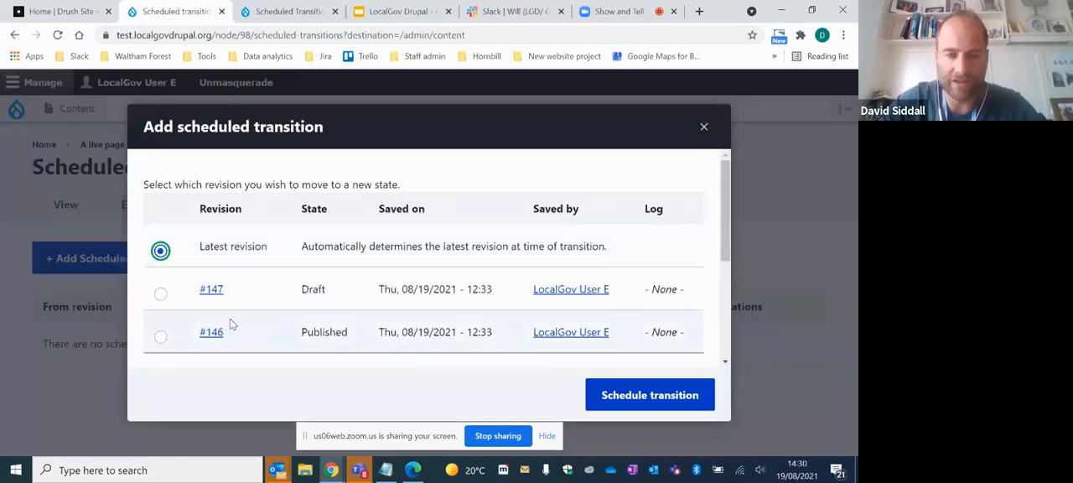
pyautogui.click(161, 337)
pyautogui.click(635, 407)
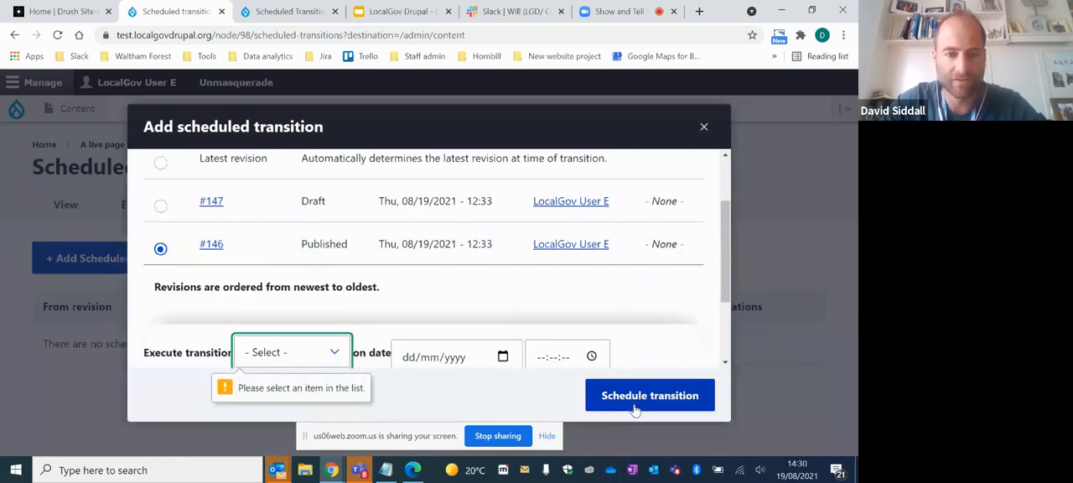
pyautogui.click(288, 350)
pyautogui.click(280, 307)
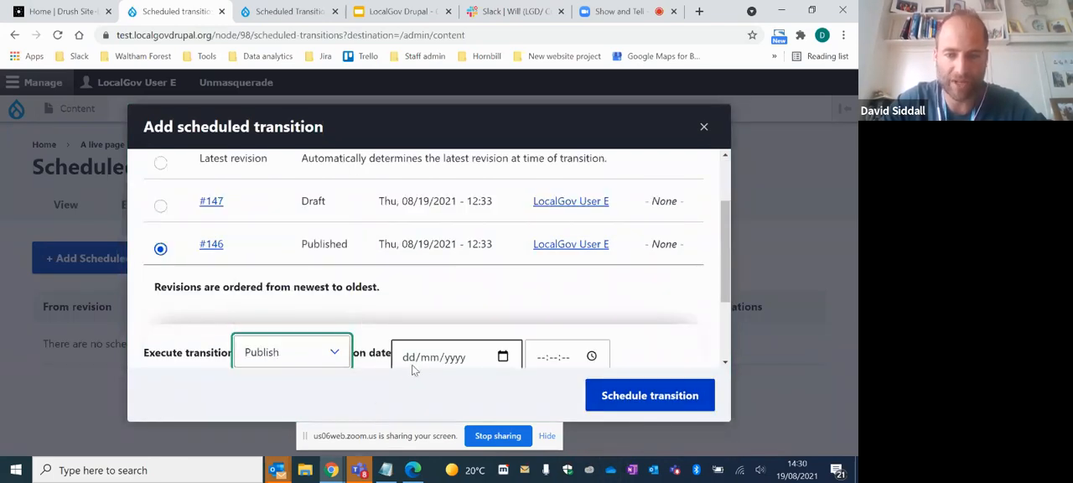
# - Set the publish transition to 25/08/2021 at 12:00 and schedule it
pyautogui.click(426, 343)
pyautogui.write('25/')
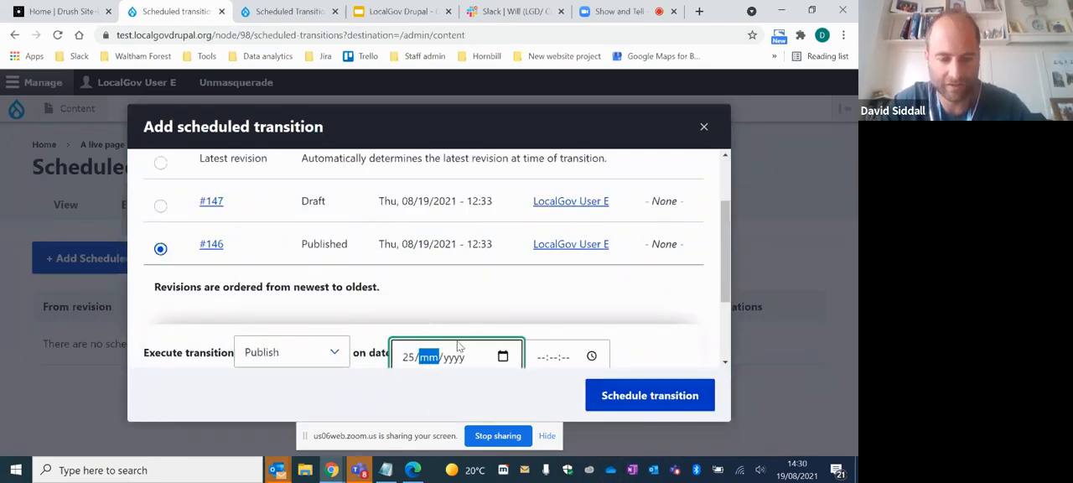
pyautogui.write('08/')
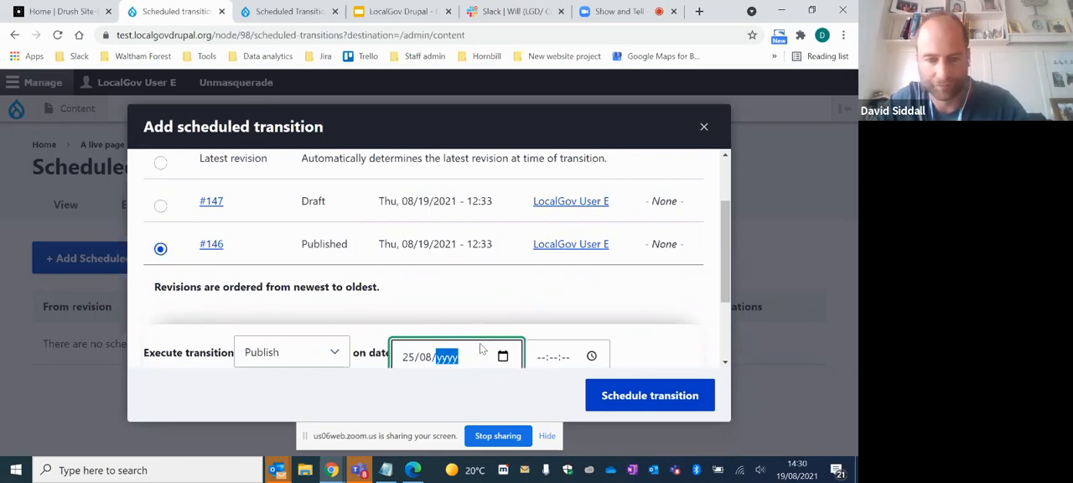
pyautogui.write('2021')
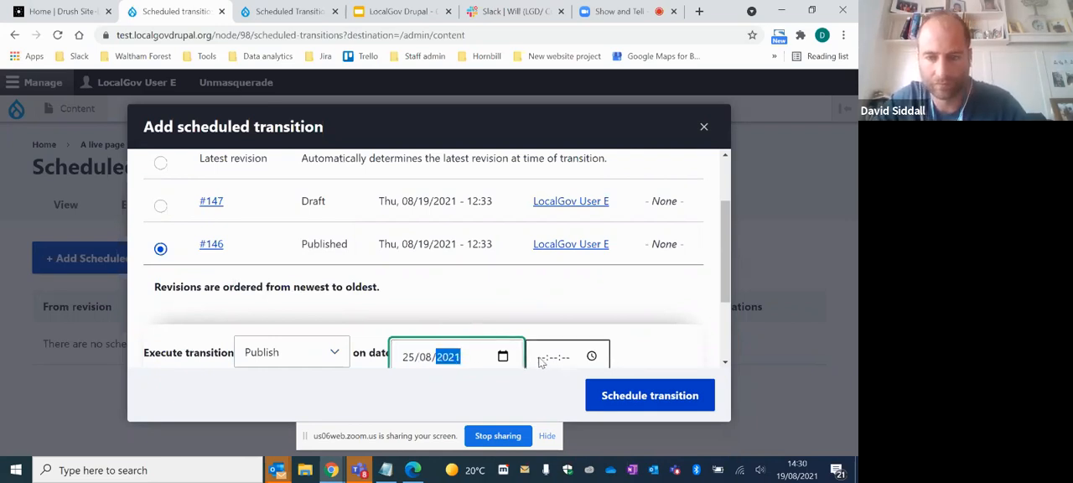
pyautogui.click(540, 359)
pyautogui.write('1200')
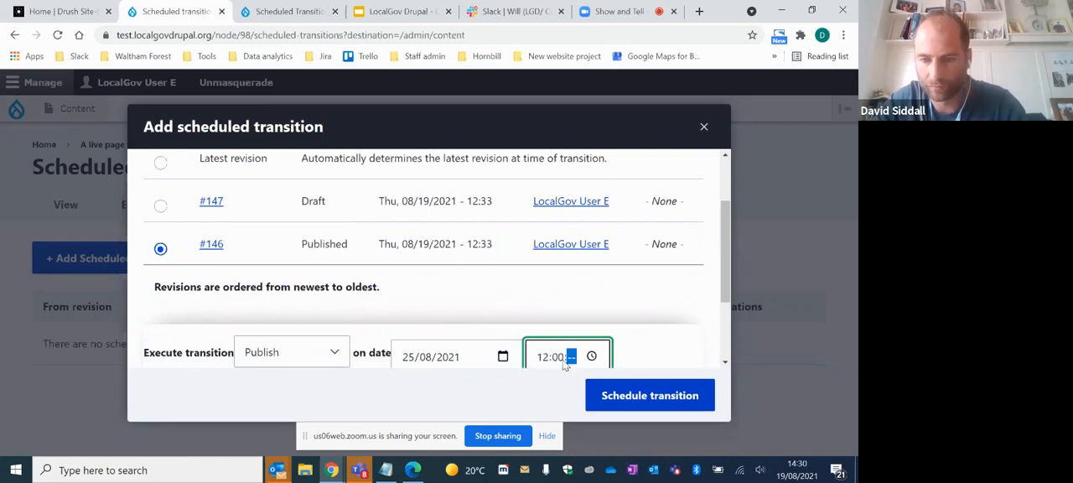
pyautogui.click(629, 393)
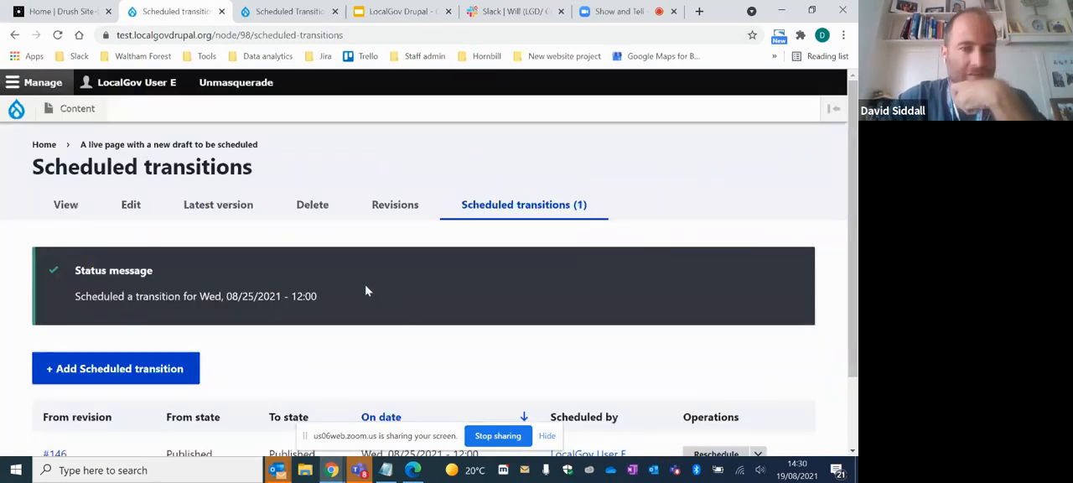
# - Return to the content list and open the scheduled transitions of "A page to be reverted to a previous revision"
pyautogui.click(79, 109)
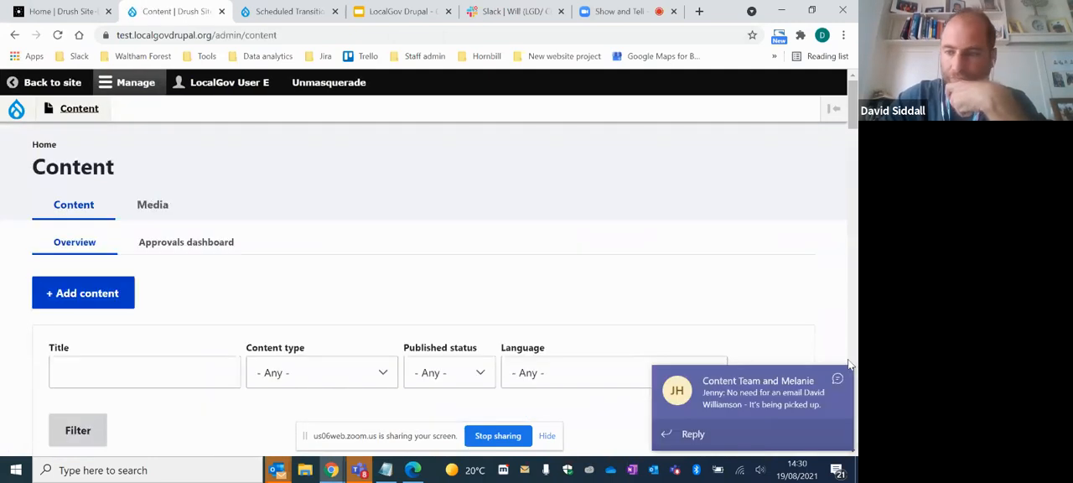
pyautogui.click(836, 382)
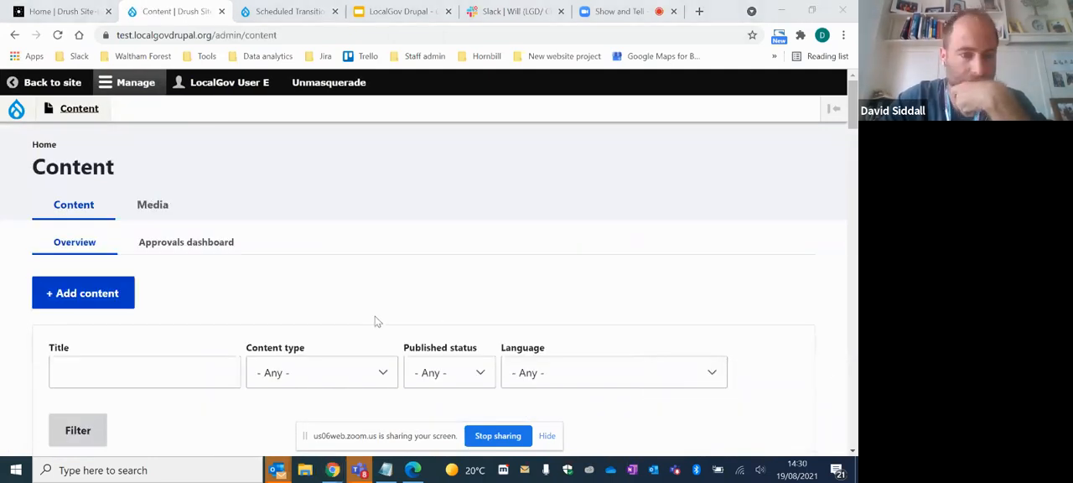
pyautogui.scroll(-3, 377, 316)
pyautogui.scroll(1, 371, 311)
pyautogui.scroll(-4, 379, 311)
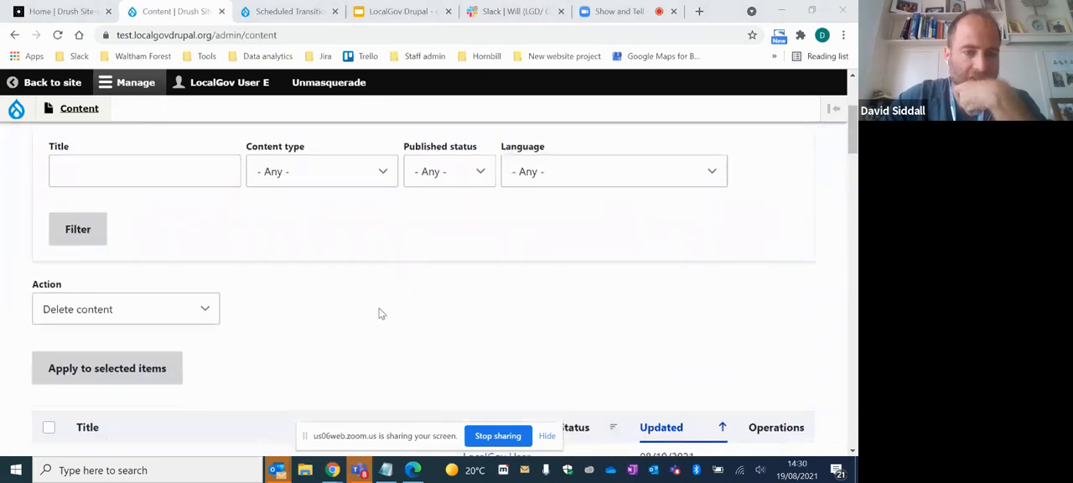
pyautogui.scroll(-3, 356, 277)
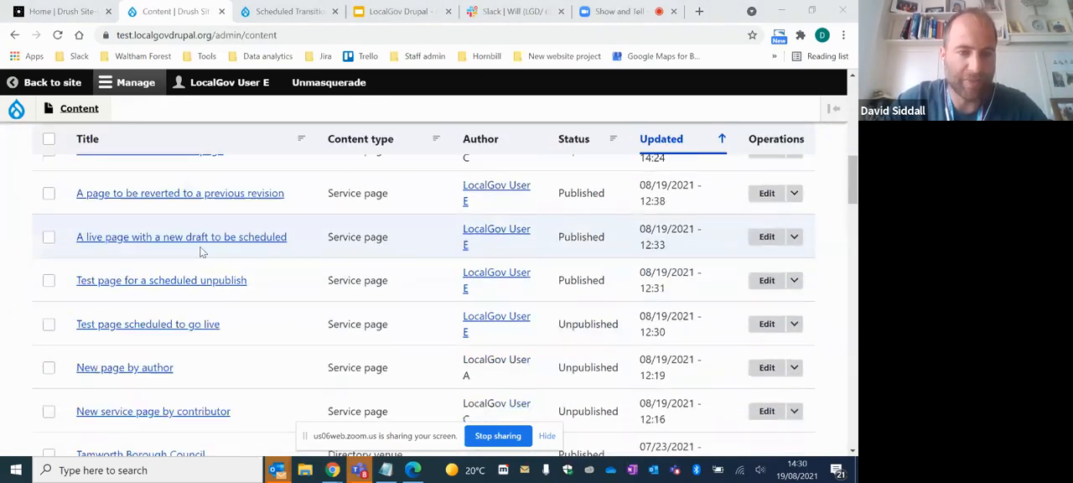
pyautogui.scroll(1, 218, 264)
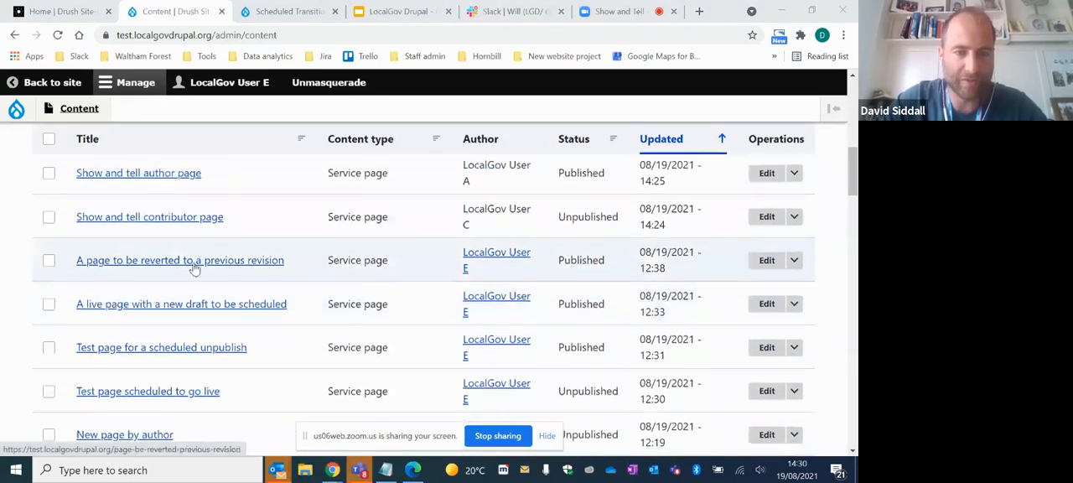
pyautogui.click(796, 261)
pyautogui.click(742, 282)
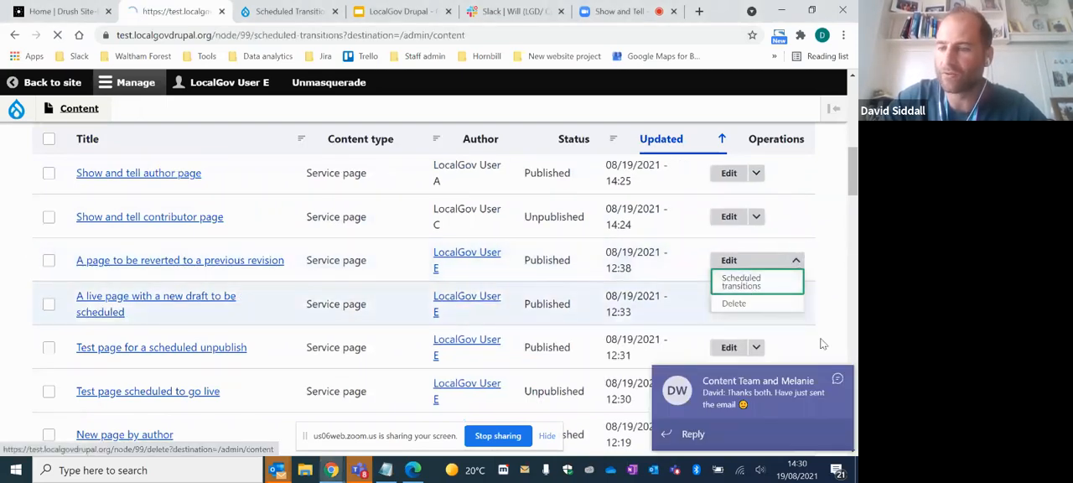
# - Add a scheduled transition for revision #148 of "A page to be reverted to a previous revision", with Publish as the transition
pyautogui.click(176, 259)
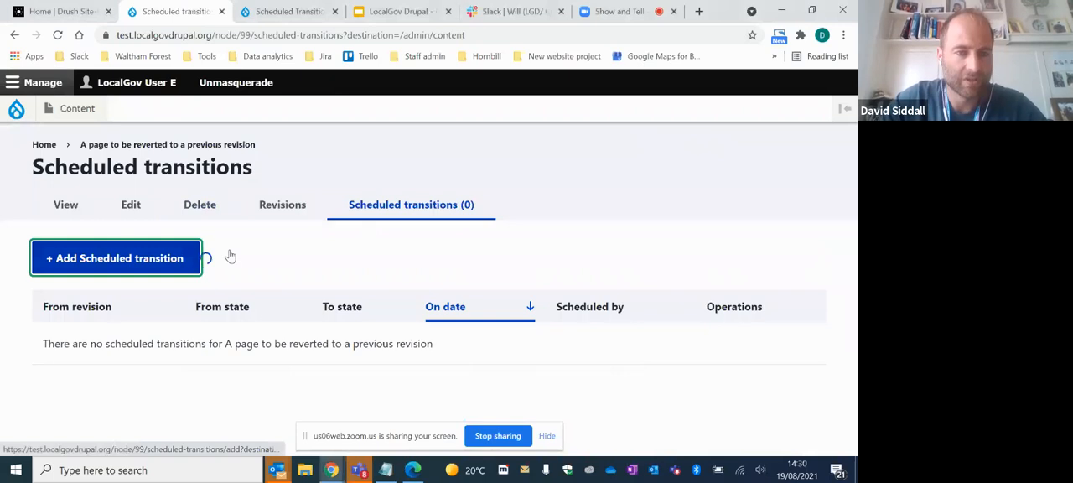
pyautogui.scroll(-3, 430, 275)
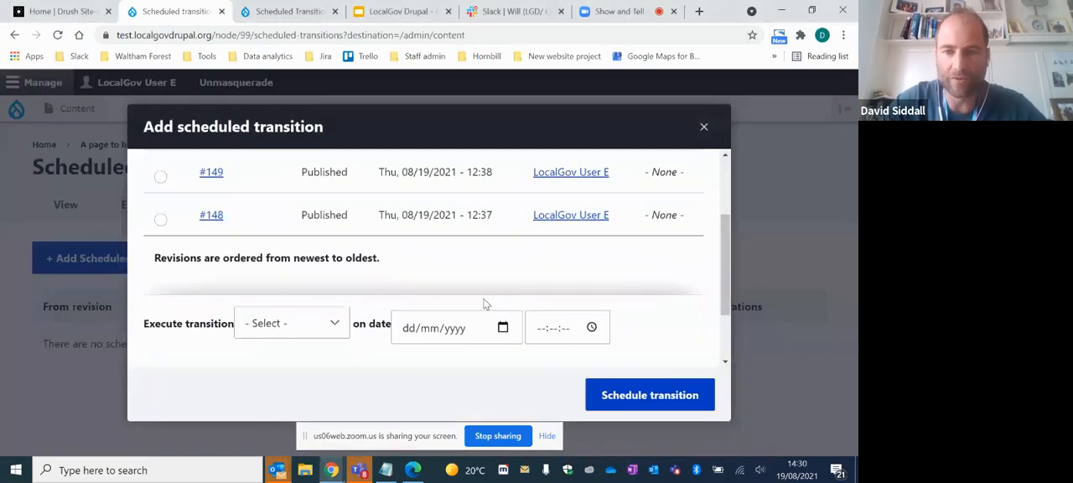
pyautogui.scroll(1, 357, 216)
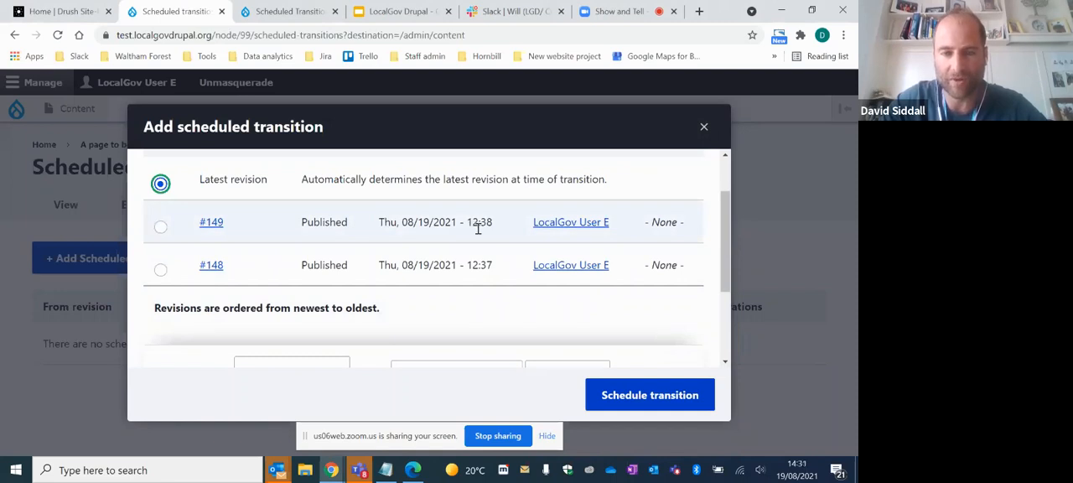
pyautogui.click(160, 270)
pyautogui.scroll(-2, 302, 306)
pyautogui.scroll(1, 352, 294)
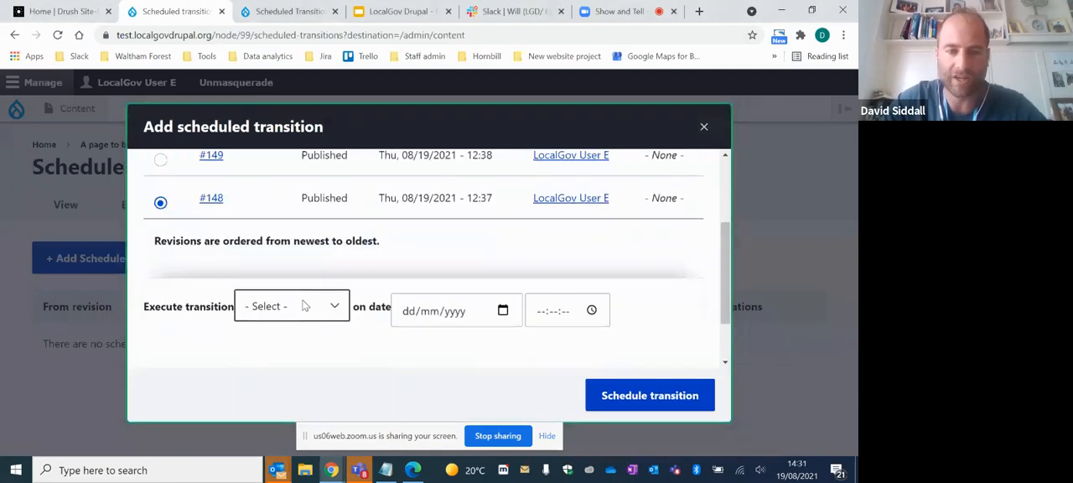
pyautogui.click(305, 306)
pyautogui.click(271, 400)
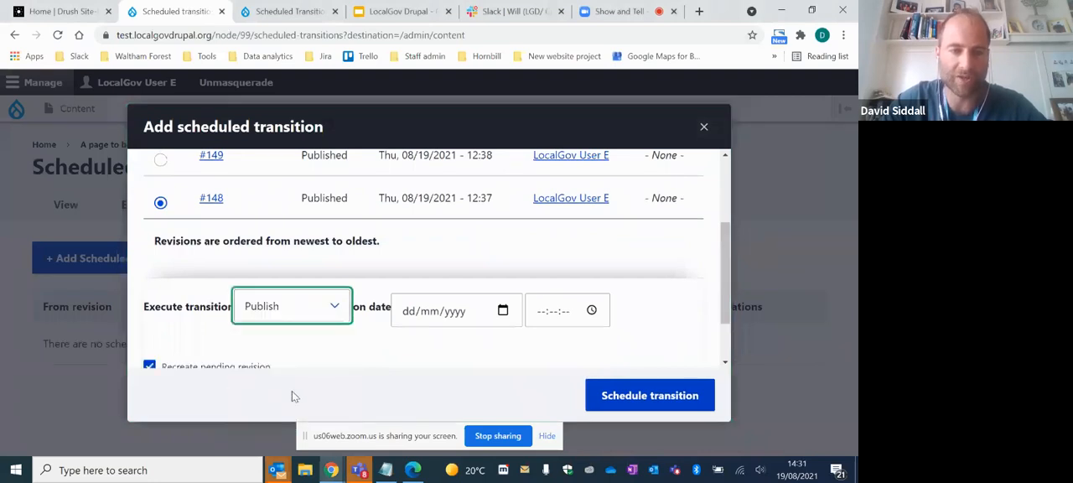
# - Set the publish transition for revision #148 to 25/12/2021 at 12:00:00 and schedule it
pyautogui.click(408, 312)
pyautogui.write('25/')
pyautogui.write('12/')
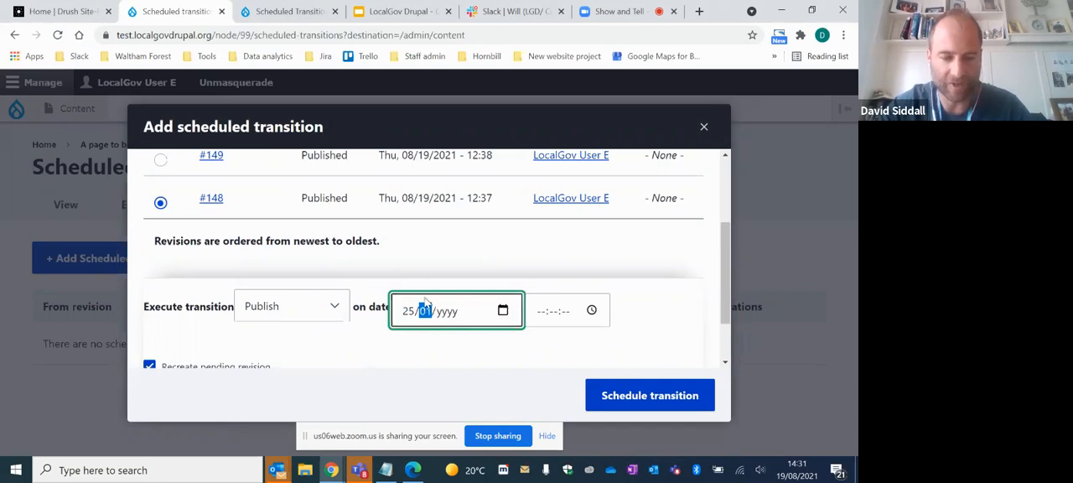
pyautogui.write('2021')
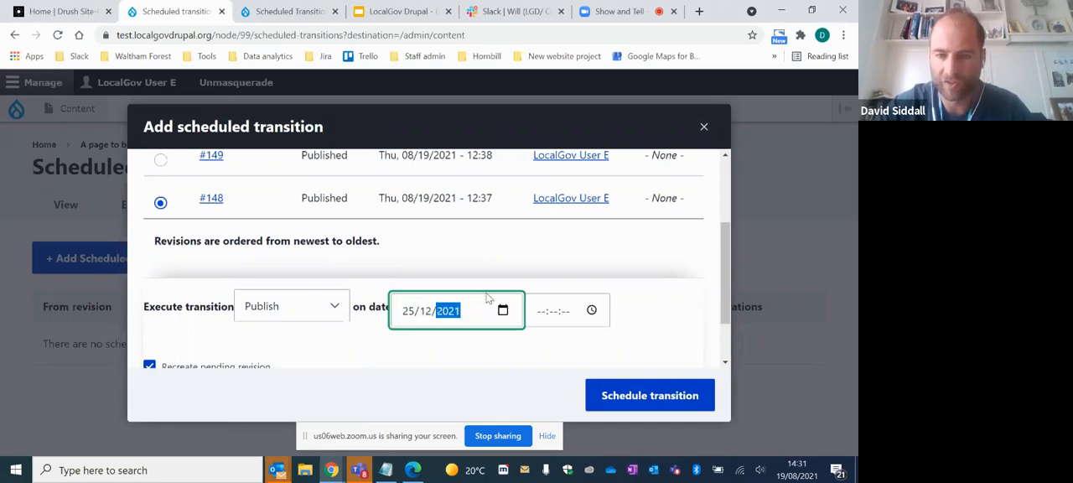
pyautogui.click(545, 312)
pyautogui.write('12:00:00')
pyautogui.press('Tab')
pyautogui.press('Return')
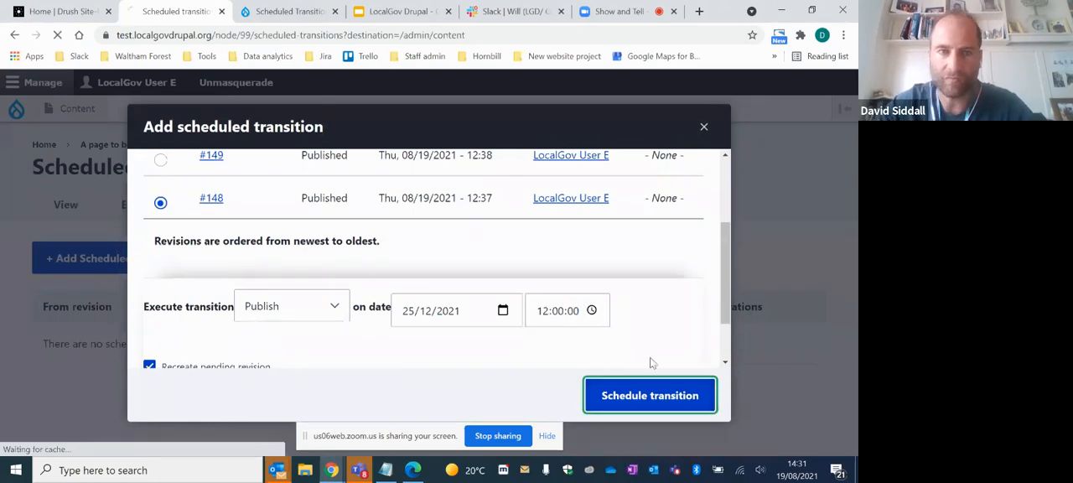
# - Check the new entry for revision #148 and open the site-wide overview of scheduled transitions
pyautogui.scroll(-2, 453, 347)
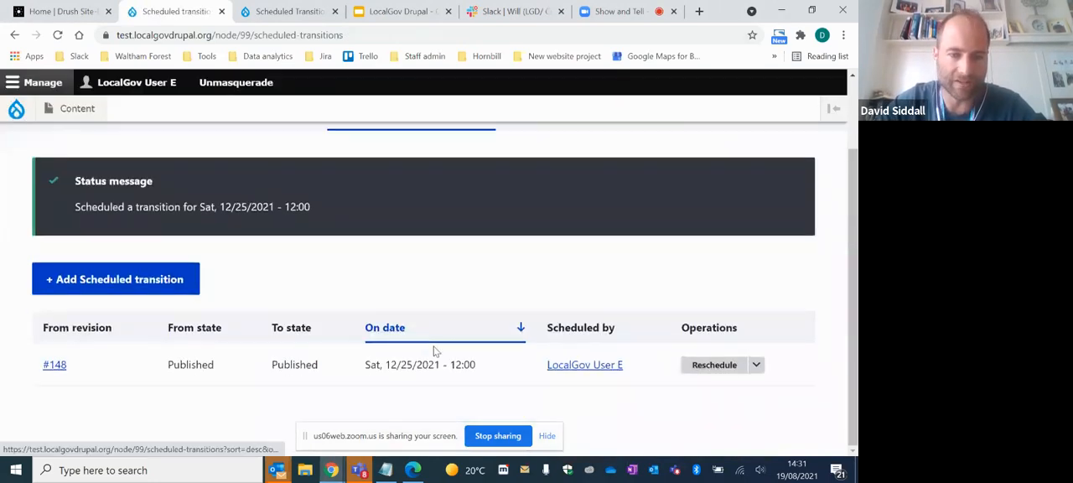
pyautogui.scroll(1, 445, 357)
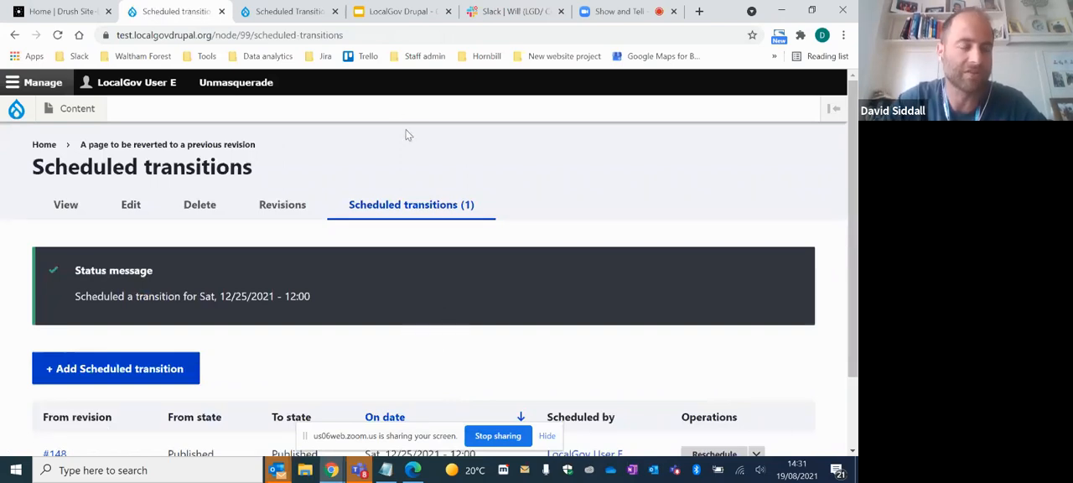
pyautogui.moveTo(91, 103)
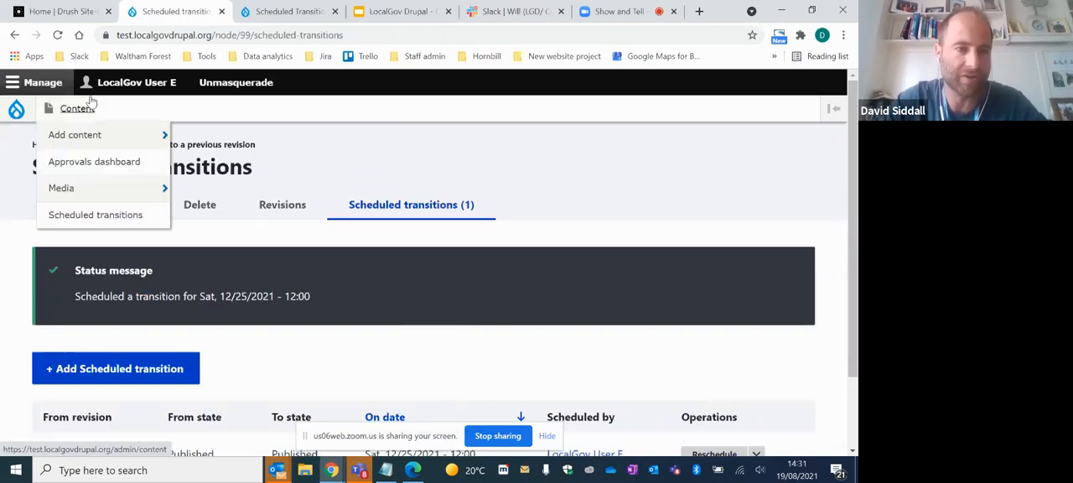
pyautogui.click(101, 221)
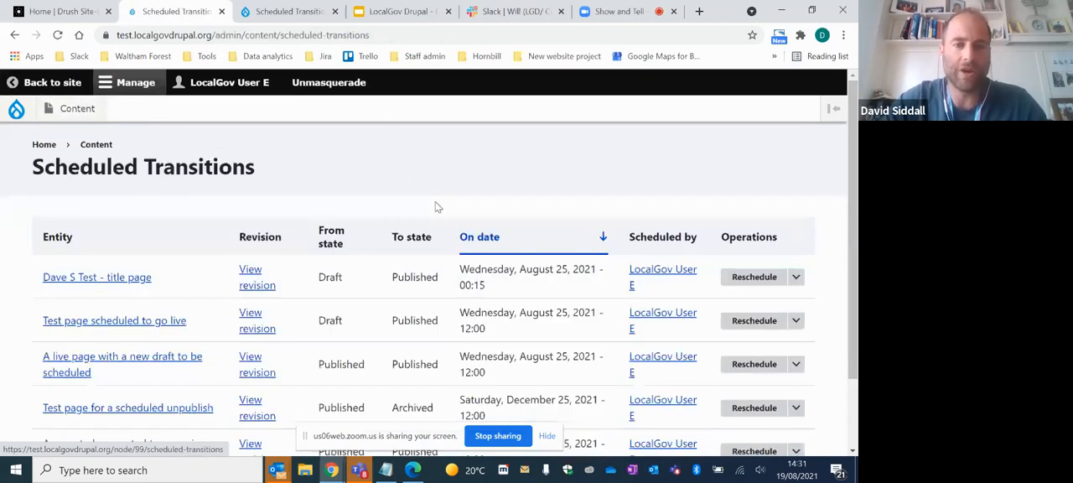
# - Examine the from and to states and dates of all scheduled transitions, plus the operations available for the first entry
pyautogui.scroll(-2, 327, 243)
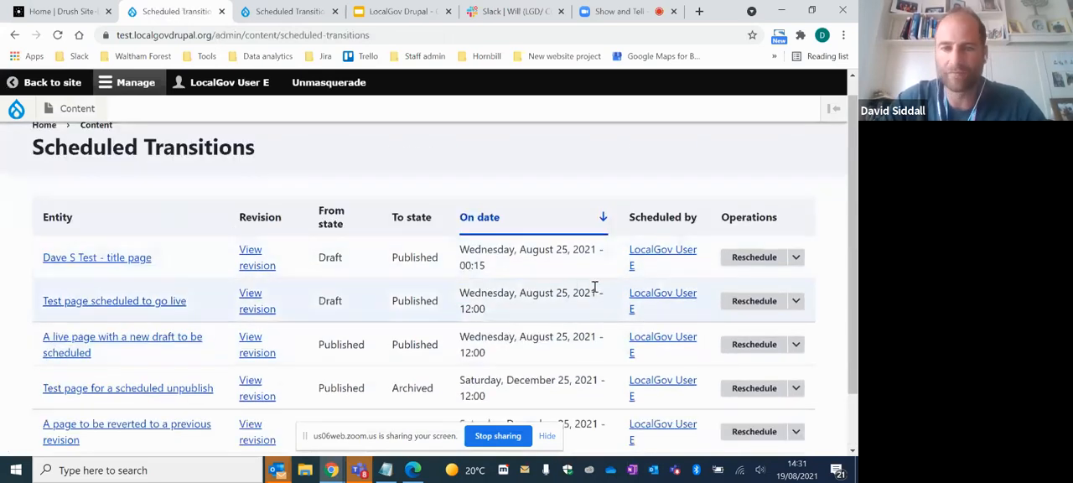
pyautogui.scroll(-2, 594, 287)
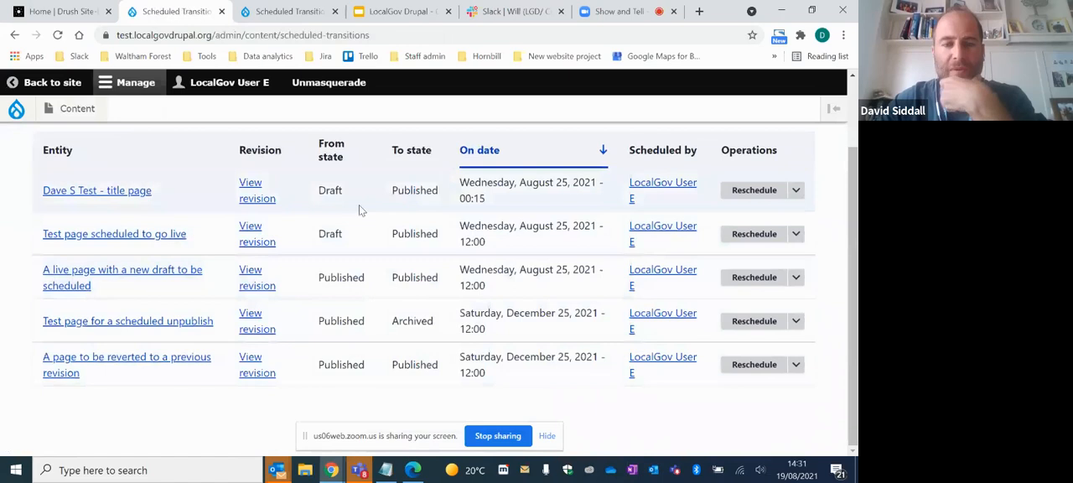
pyautogui.scroll(1, 372, 343)
pyautogui.scroll(-1, 383, 347)
pyautogui.scroll(1, 393, 347)
pyautogui.scroll(-1, 394, 348)
pyautogui.scroll(1, 447, 321)
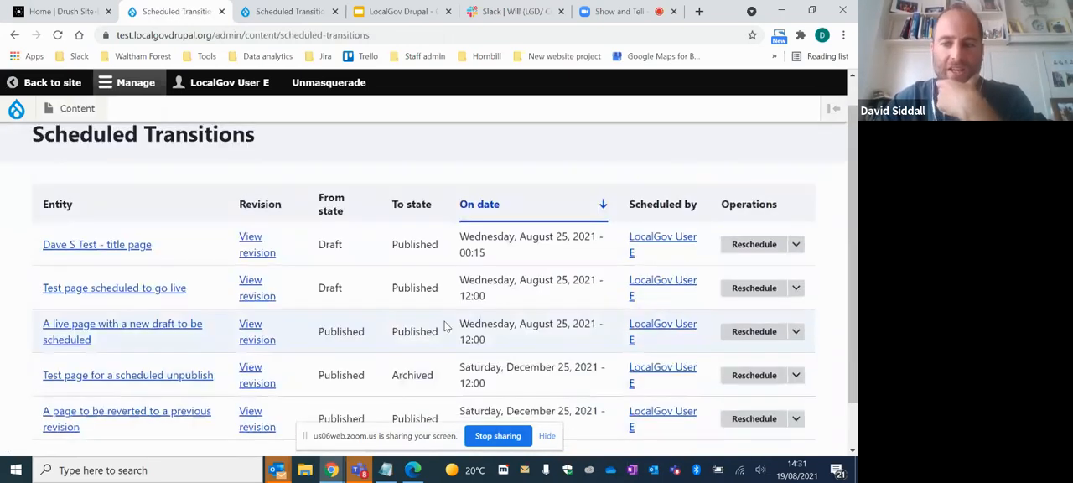
pyautogui.scroll(-1, 434, 294)
pyautogui.scroll(1, 435, 297)
pyautogui.scroll(-1, 436, 301)
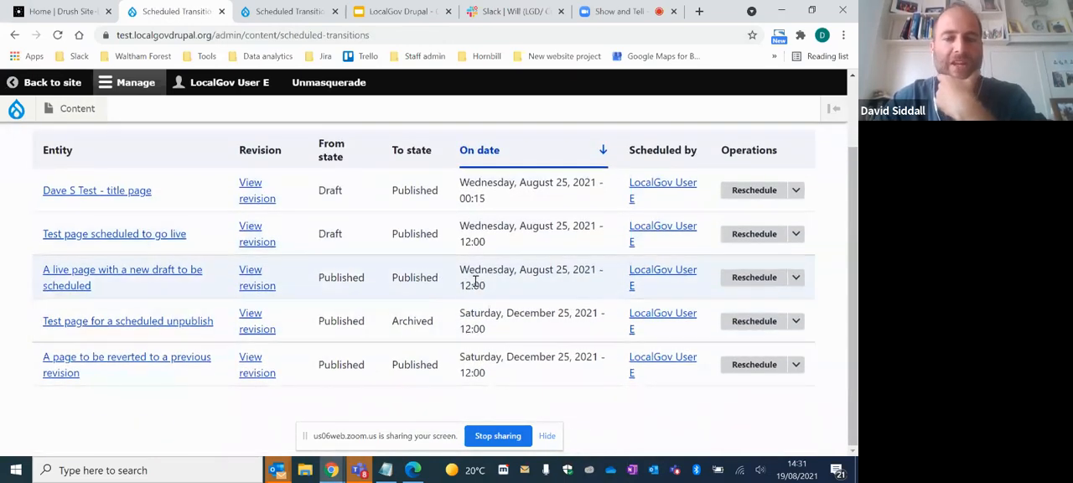
pyautogui.scroll(1, 377, 298)
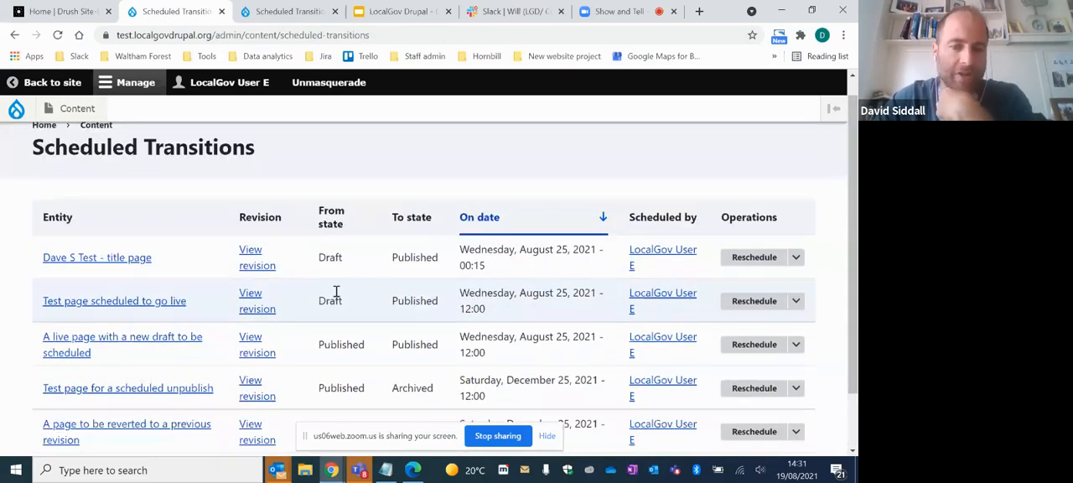
pyautogui.scroll(-1, 361, 302)
pyautogui.click(794, 193)
pyautogui.click(796, 190)
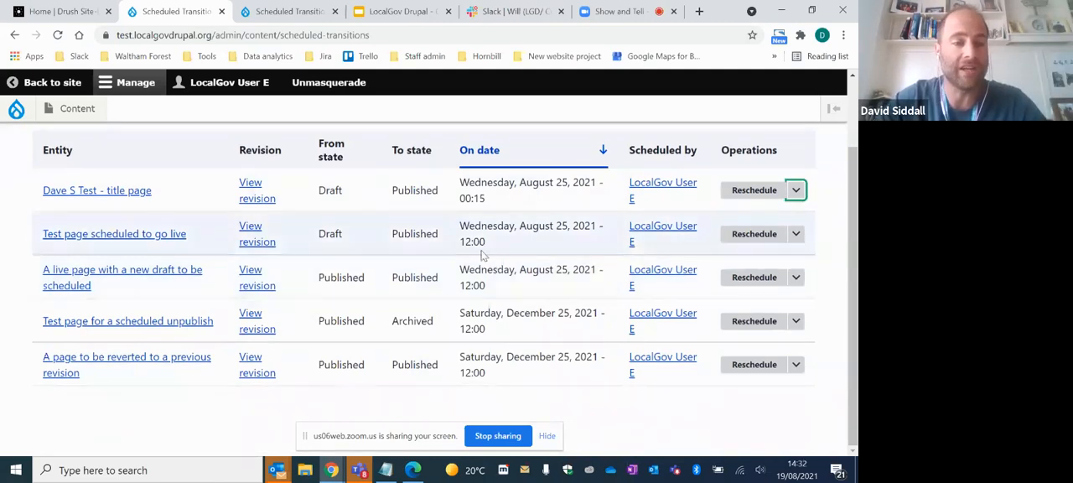
# - Stop sharing the screen in the Zoom meeting
pyautogui.click(491, 439)
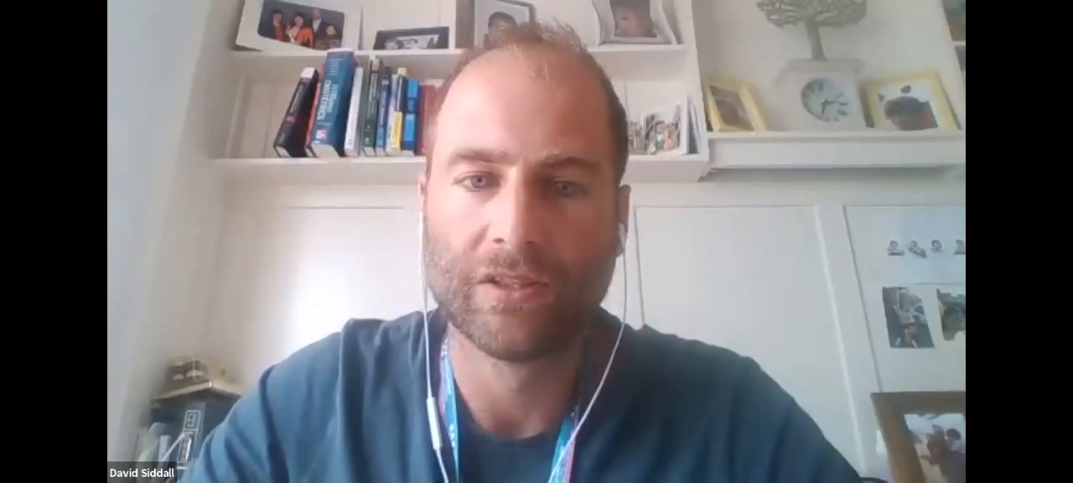